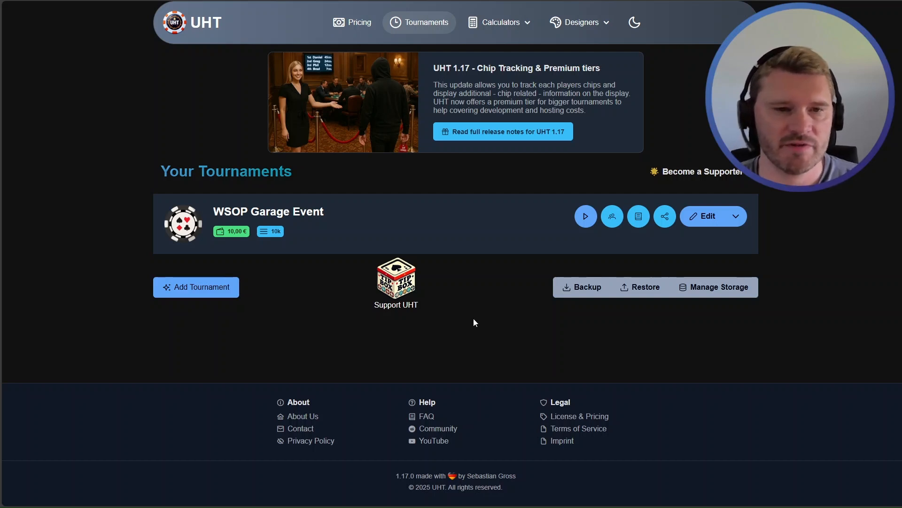
# Open the WSOP Garage Event's tournament display and enable chip tracking in its player management.
pyautogui.click(585, 216)
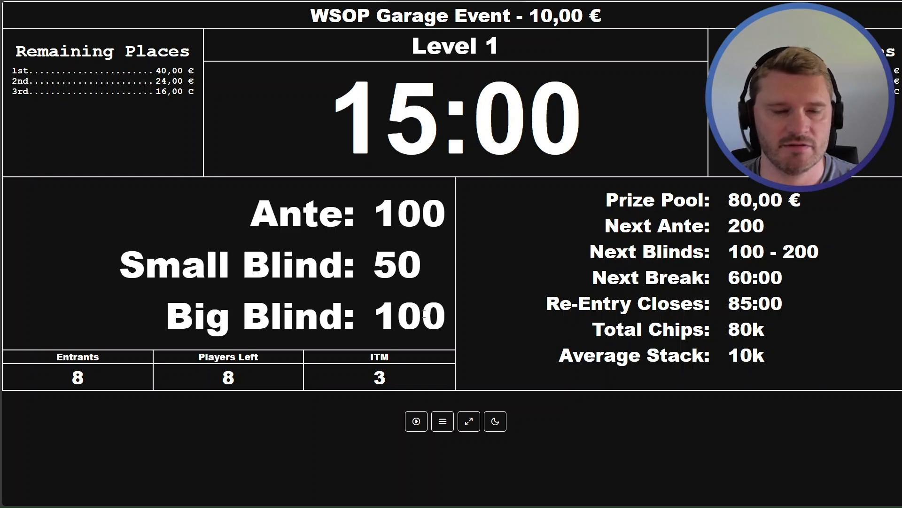
pyautogui.click(442, 421)
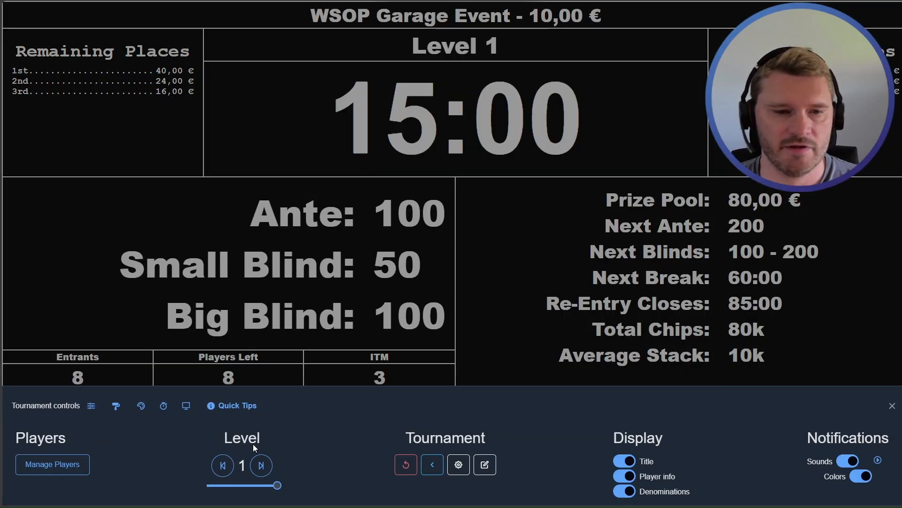
pyautogui.click(52, 464)
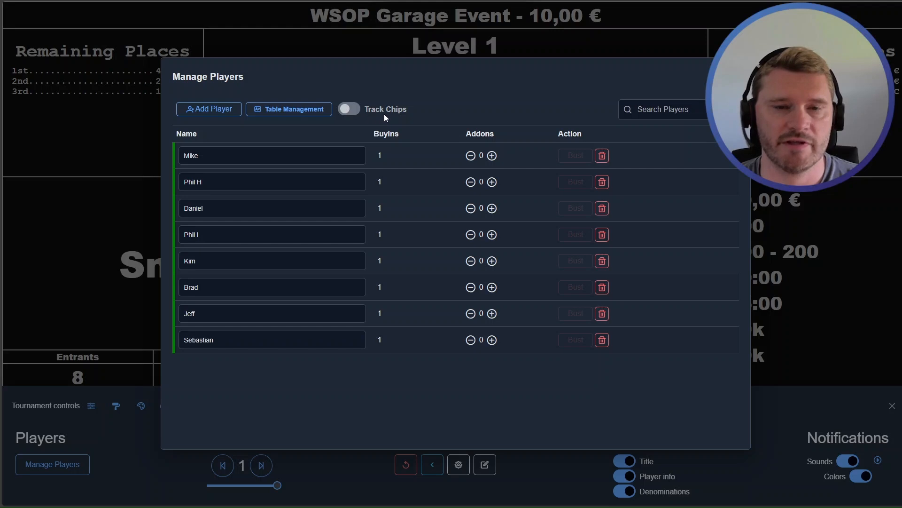
pyautogui.click(348, 109)
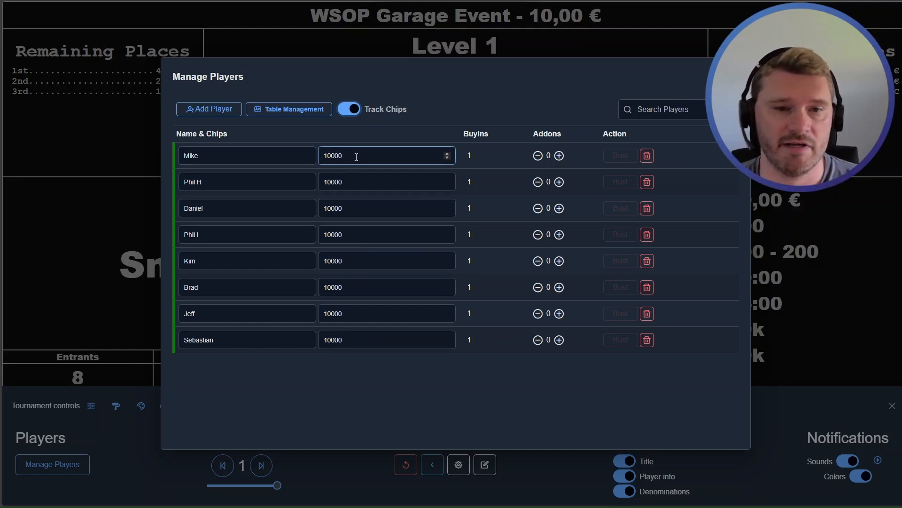
# Start the tournament clock, return to player management and set the fourth player's chips to 5000.
pyautogui.click(796, 331)
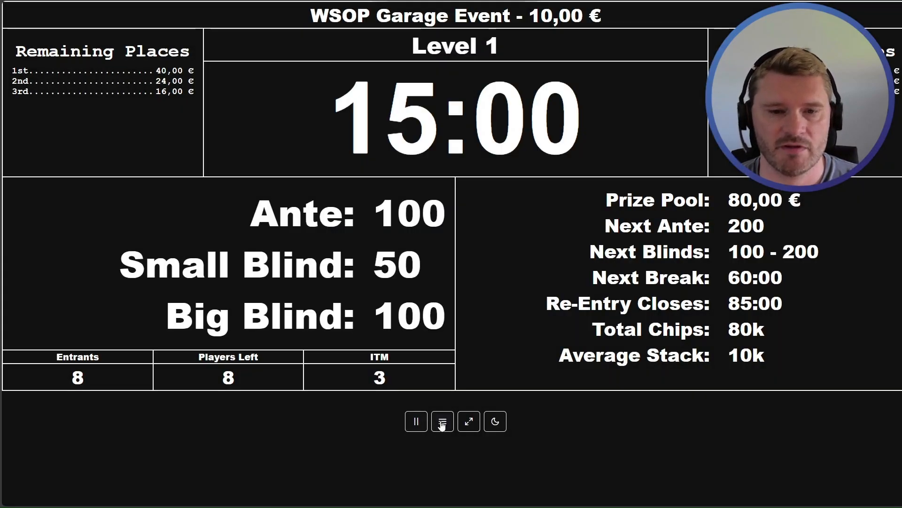
pyautogui.click(443, 421)
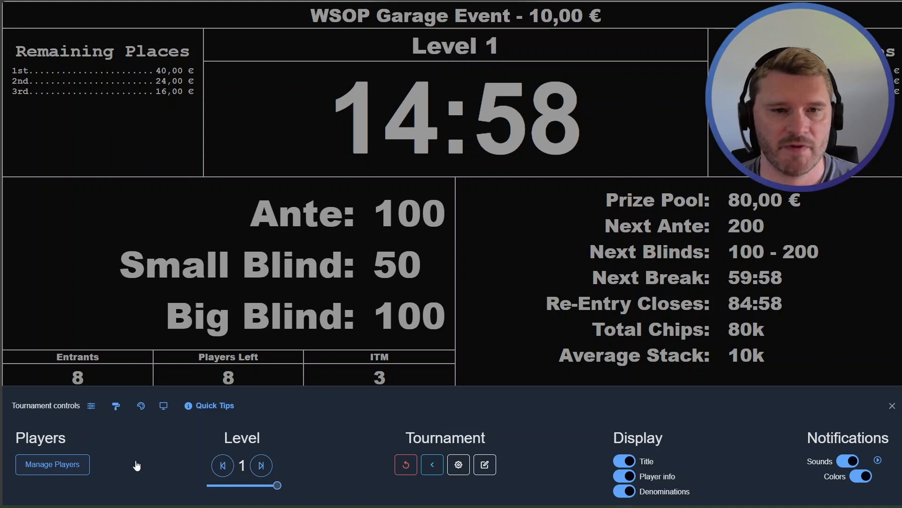
pyautogui.click(38, 471)
pyautogui.moveTo(345, 234); pyautogui.dragTo(310, 234)
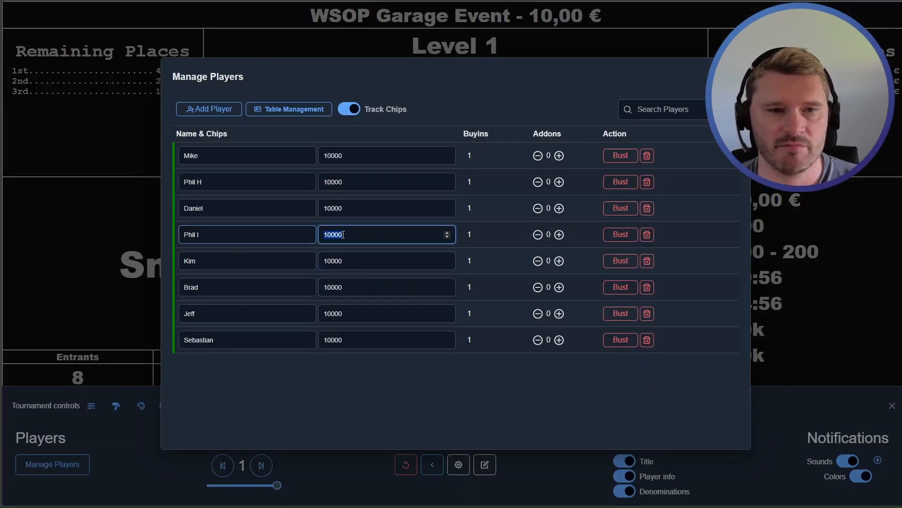
pyautogui.write('5000')
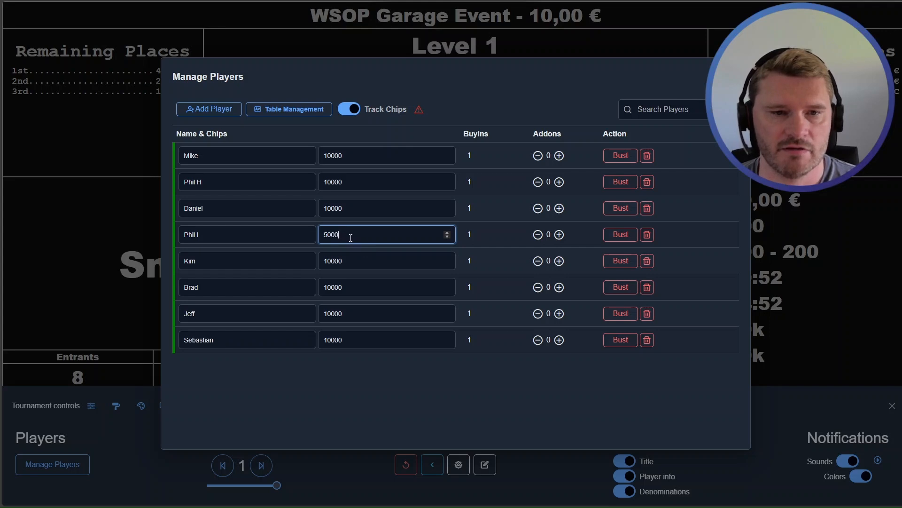
# Set the fifth player's chips to 15000.
pyautogui.click(350, 261)
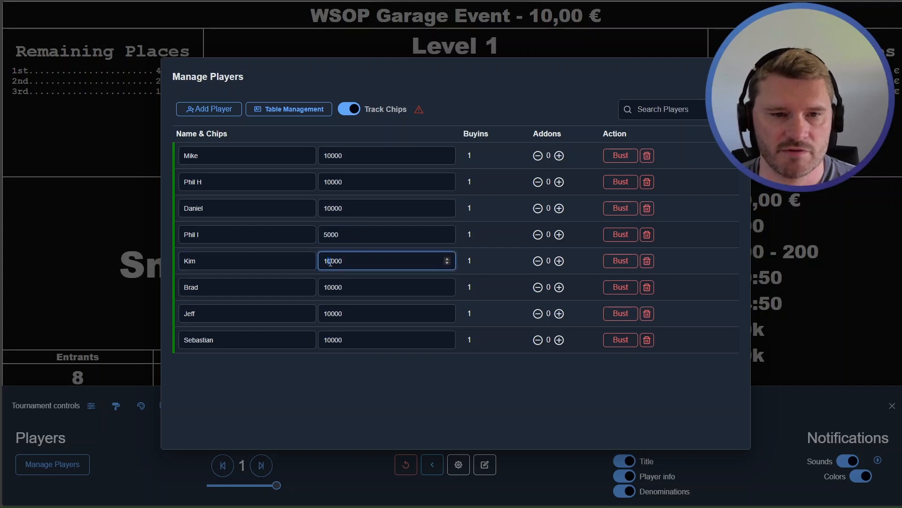
pyautogui.press('Delete')
pyautogui.write('5')
pyautogui.click(393, 385)
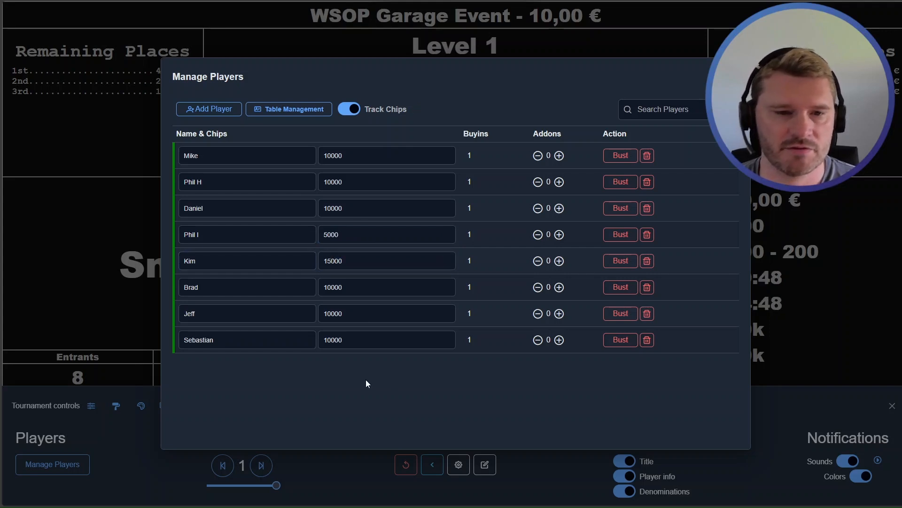
# Set the sixth player's chips to 12000.
pyautogui.click(340, 181)
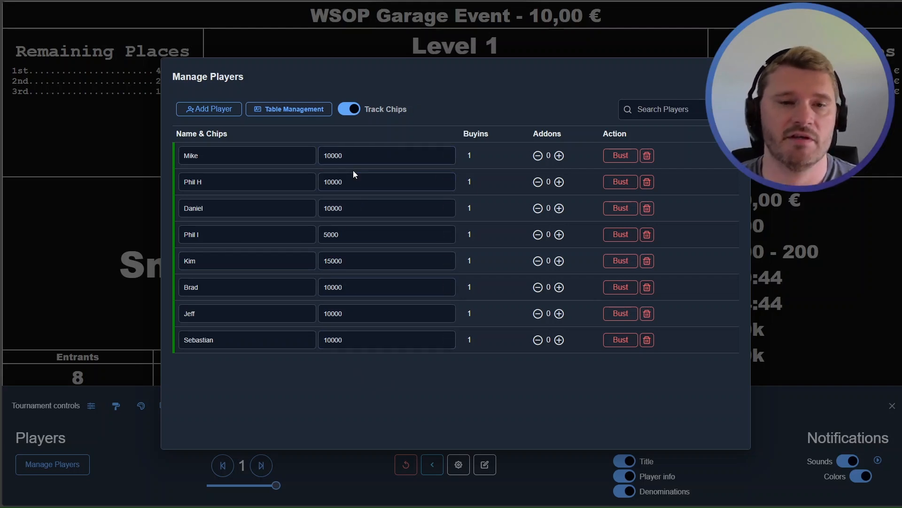
pyautogui.click(352, 148)
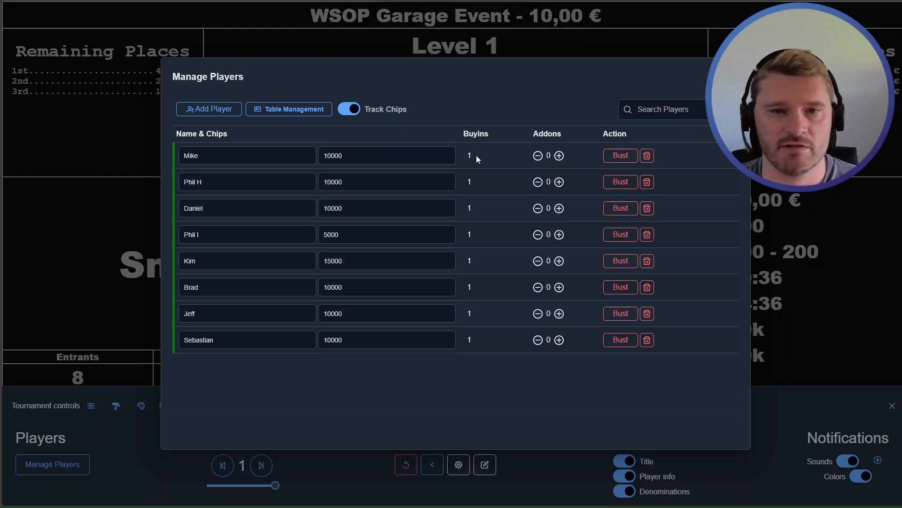
pyautogui.click(357, 288)
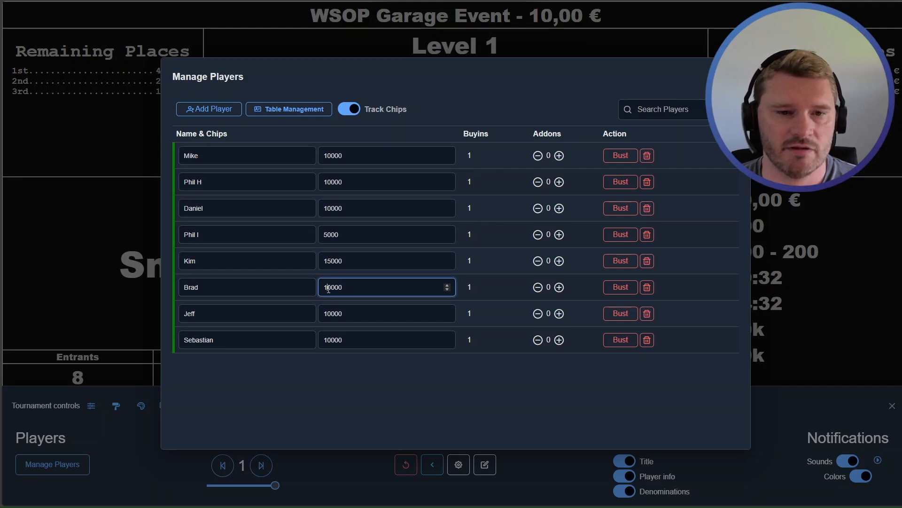
pyautogui.press('BackSpace')
pyautogui.write('2')
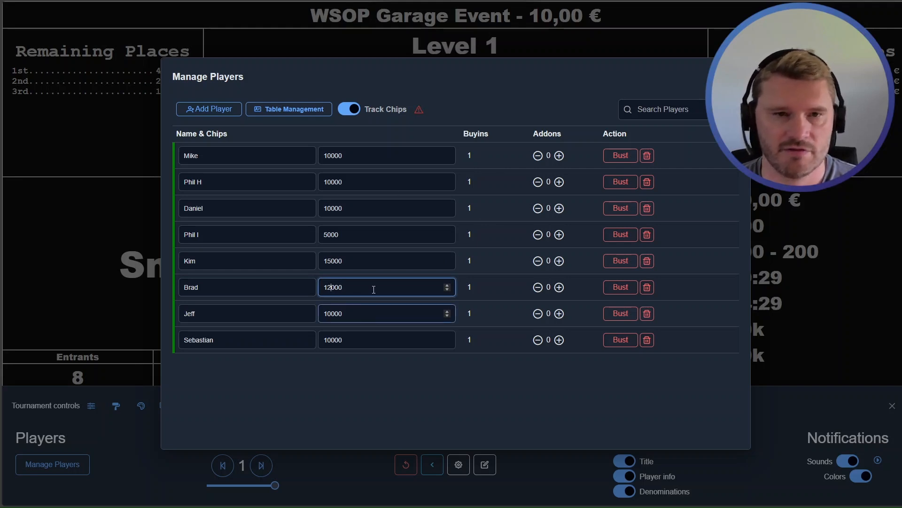
# Examine the chip count warning's breakdown, comparing the expected total, actual total and surplus.
pyautogui.click(420, 116)
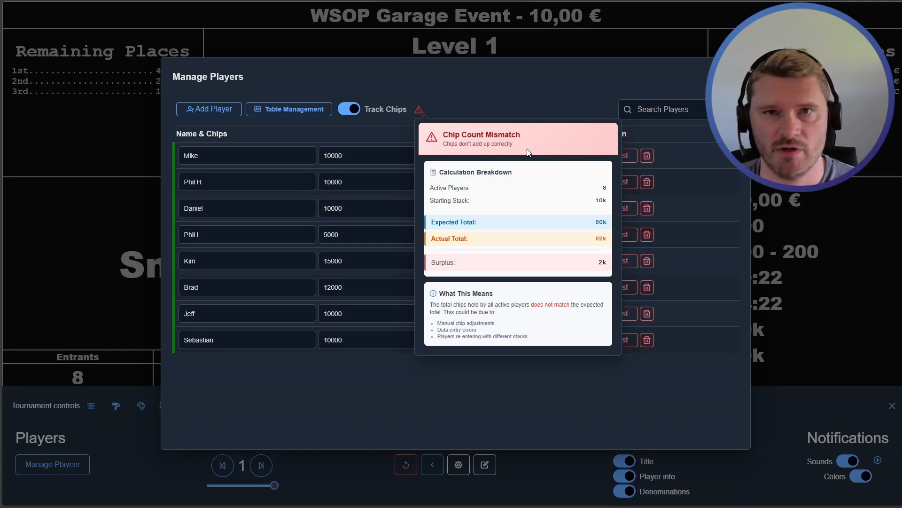
pyautogui.click(340, 159)
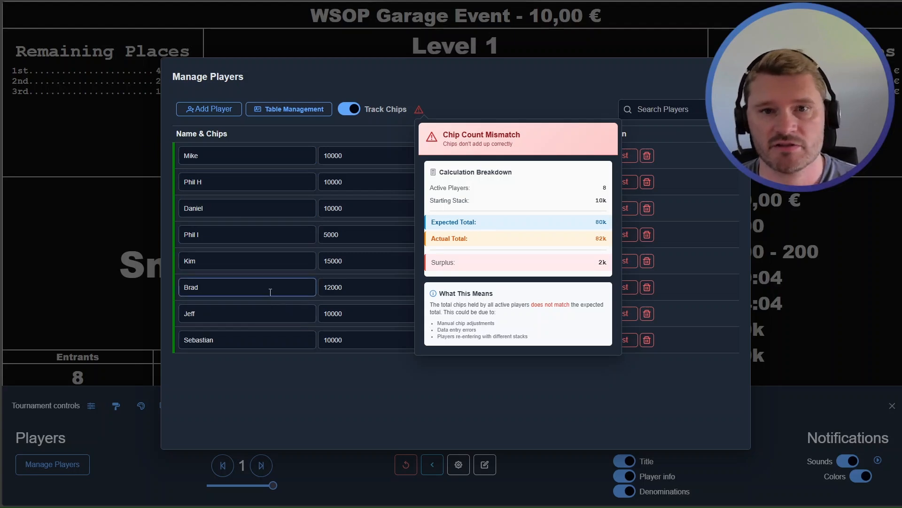
pyautogui.doubleClick(601, 221)
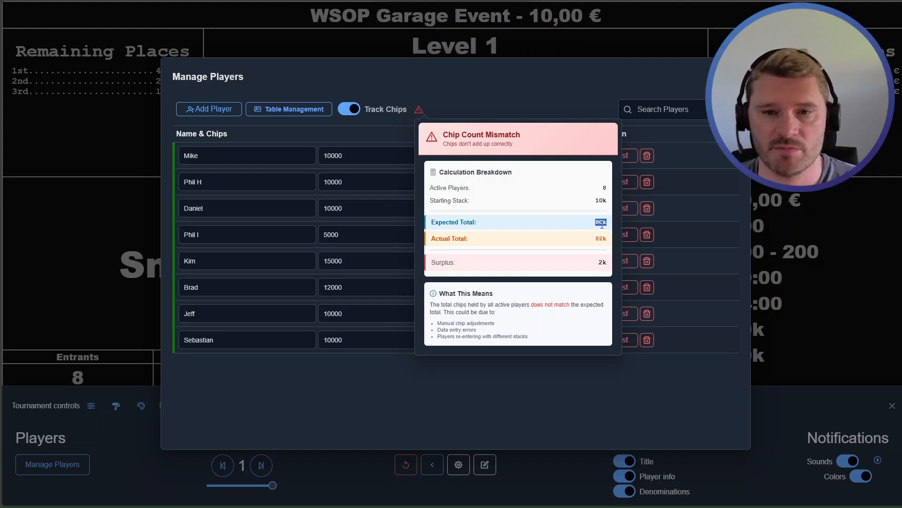
pyautogui.click(541, 238)
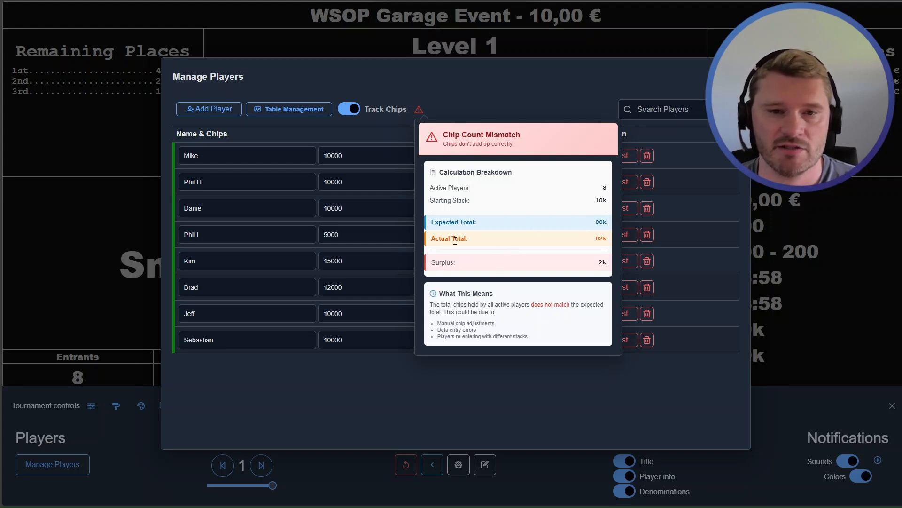
pyautogui.moveTo(599, 241); pyautogui.dragTo(604, 241)
pyautogui.click(603, 241)
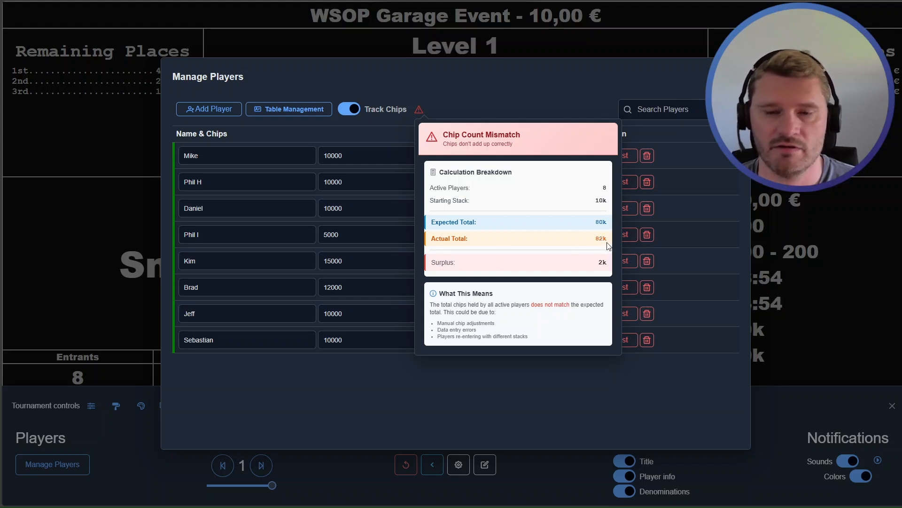
pyautogui.moveTo(453, 265); pyautogui.dragTo(609, 264)
pyautogui.click(608, 264)
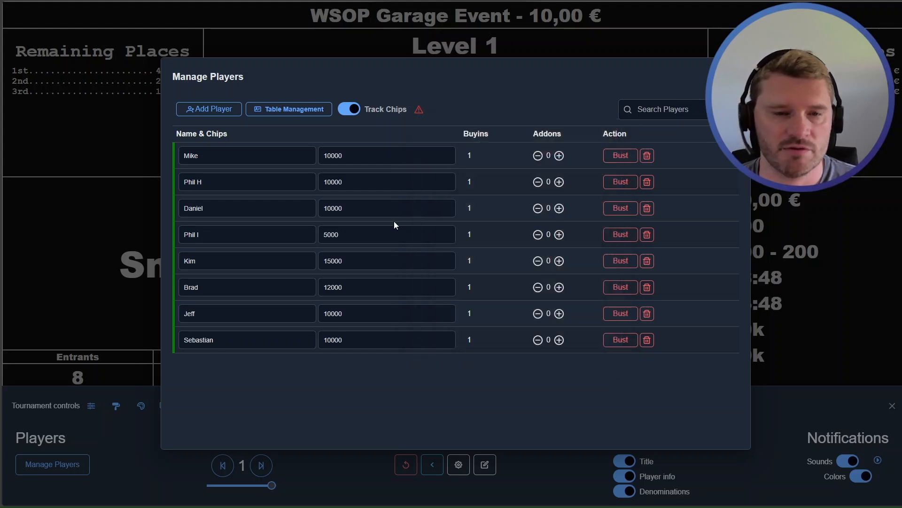
# Set the second player's chips to 8000.
pyautogui.click(357, 182)
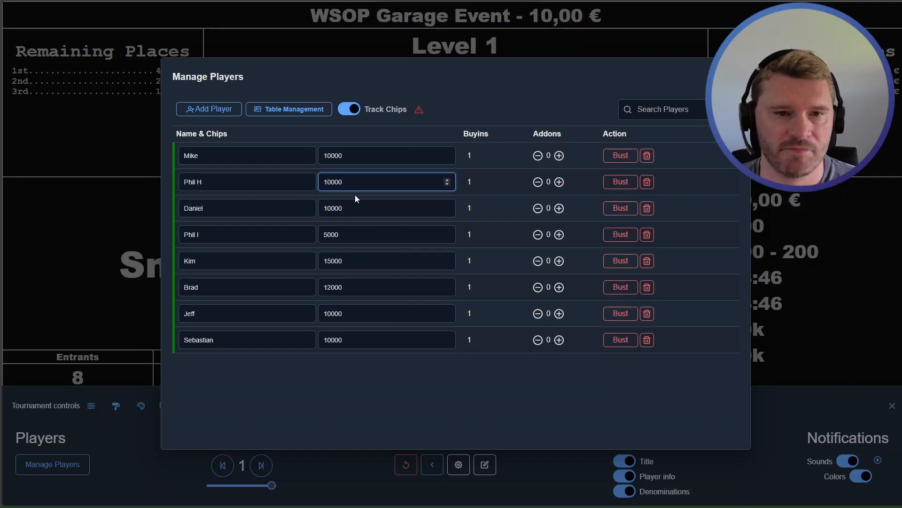
pyautogui.click(332, 184)
pyautogui.press('BackSpace')
pyautogui.press('BackSpace')
pyautogui.write('8')
pyautogui.click(419, 135)
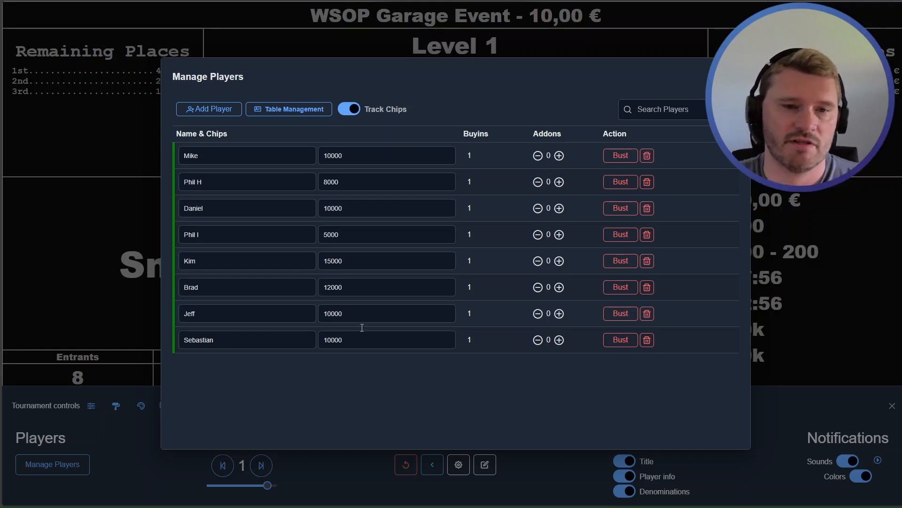
# Set the third player's chips to 12000.
pyautogui.click(331, 208)
pyautogui.press('BackSpace')
pyautogui.write('52')
pyautogui.write('2')
pyautogui.click(379, 413)
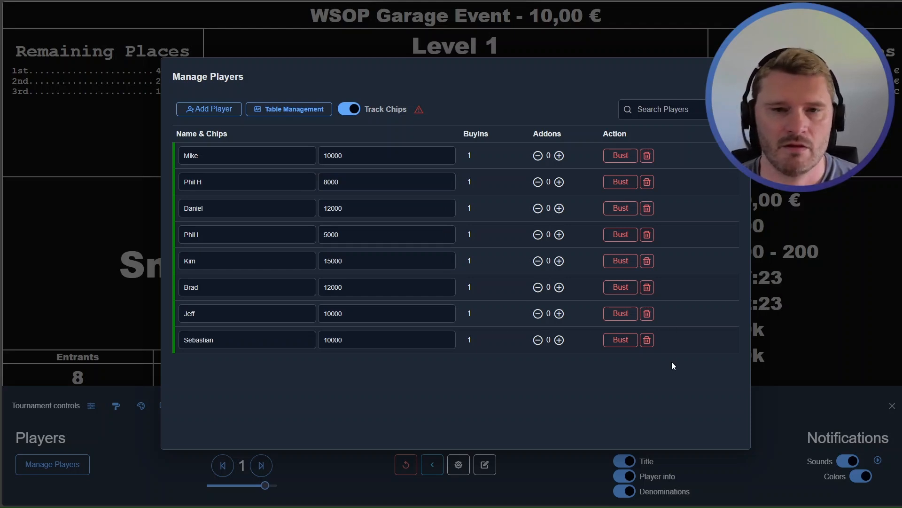
# Give the fourth player one add-on and take it back again.
pyautogui.click(400, 239)
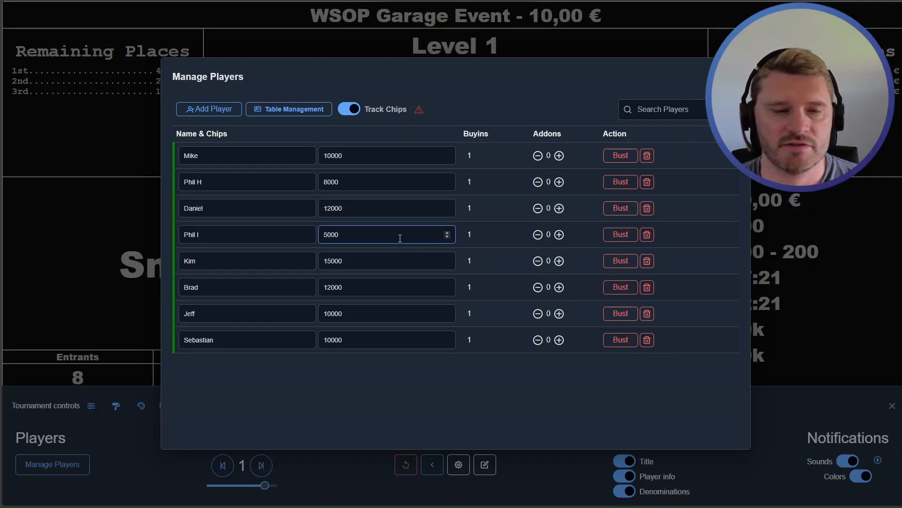
pyautogui.click(353, 208)
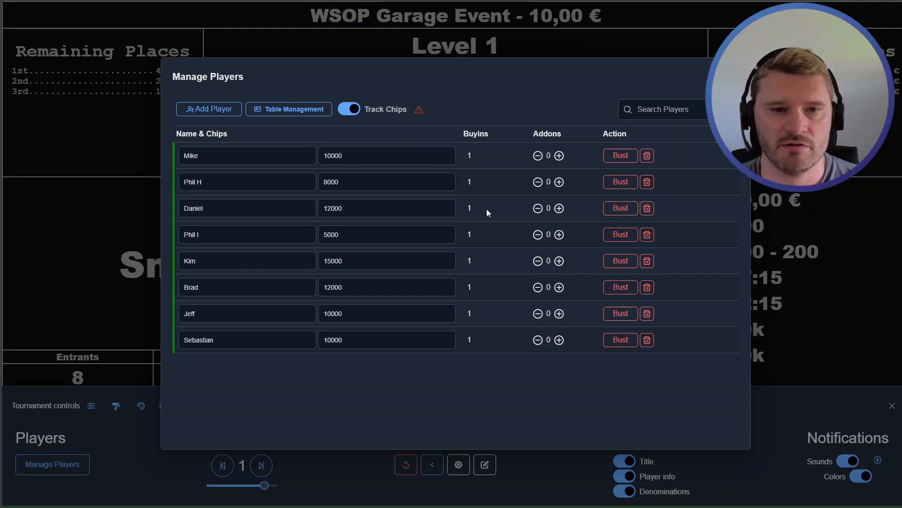
pyautogui.click(560, 234)
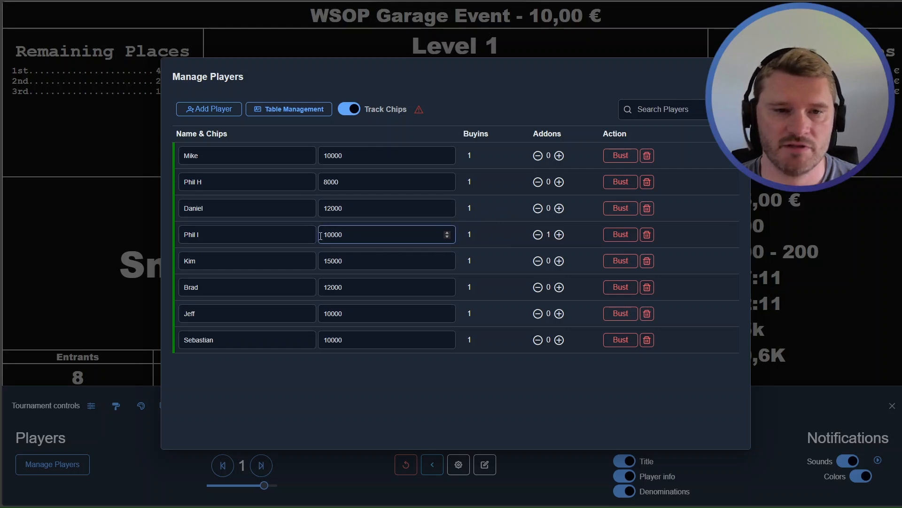
pyautogui.click(538, 235)
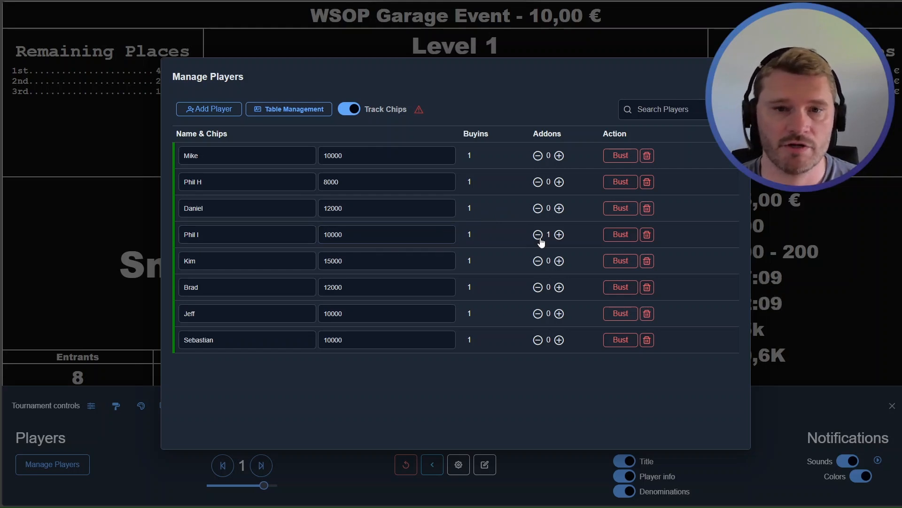
pyautogui.click(332, 234)
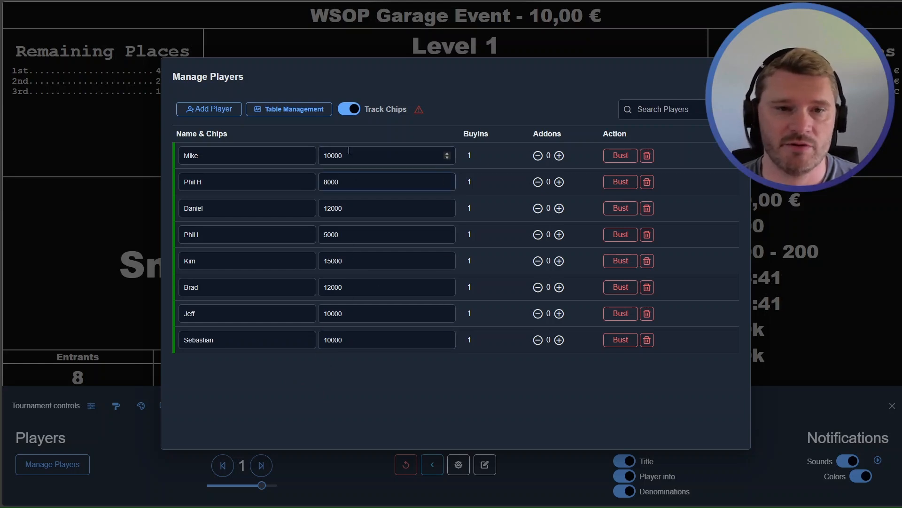
# Leave player management, open the Vegas design in the display designer and start editing the title's text content.
pyautogui.press('Escape')
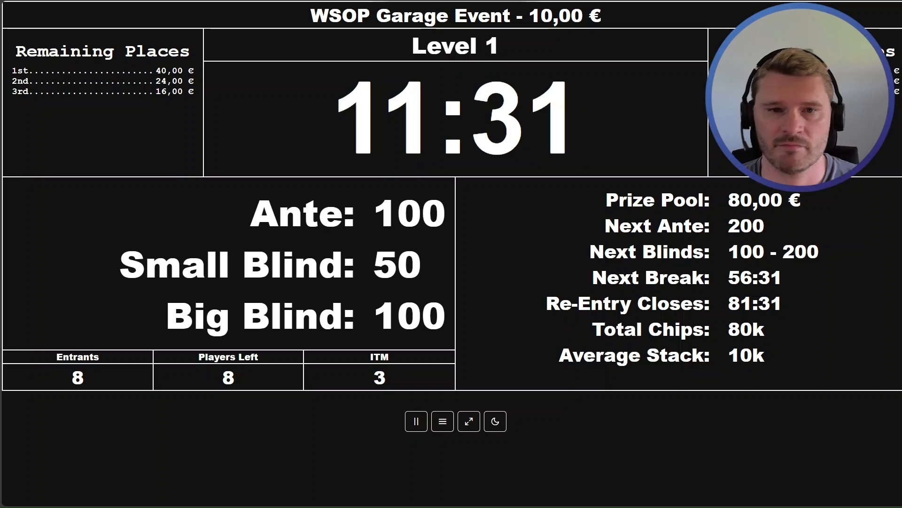
pyautogui.click(441, 422)
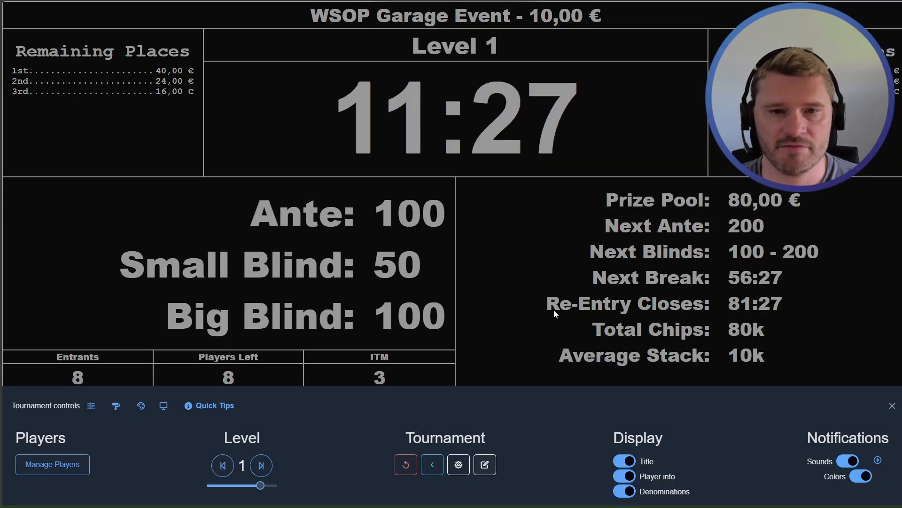
pyautogui.click(485, 465)
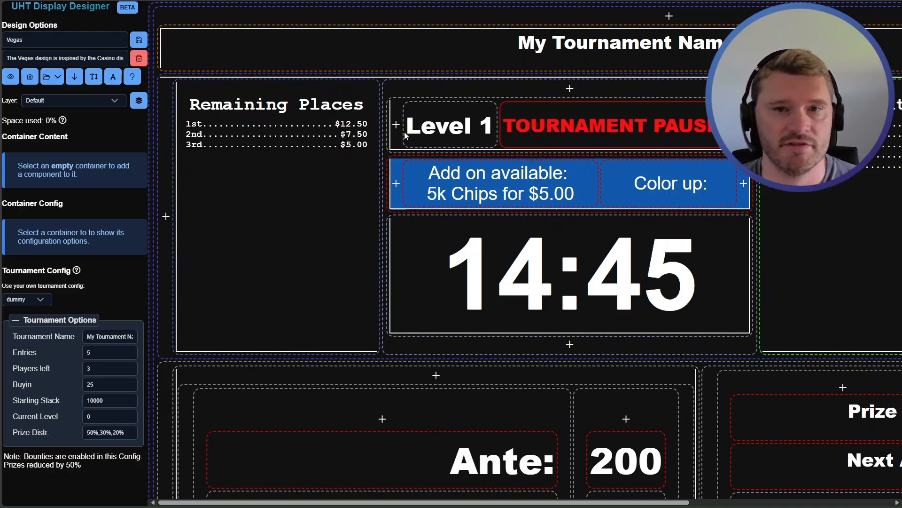
pyautogui.click(639, 54)
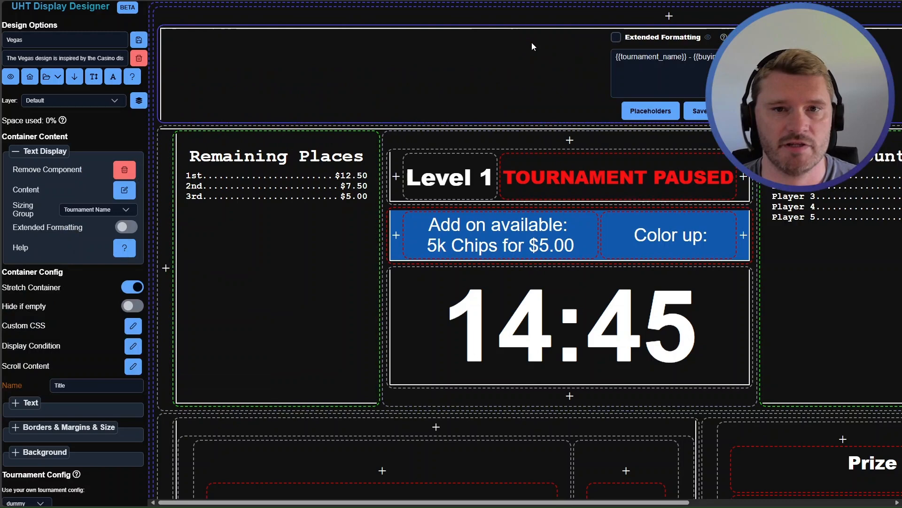
# Search the available placeholders for "chips" and review the chip tracking entries, from chips_tracking_enabled to chips_shortest_stack_name.
pyautogui.click(640, 117)
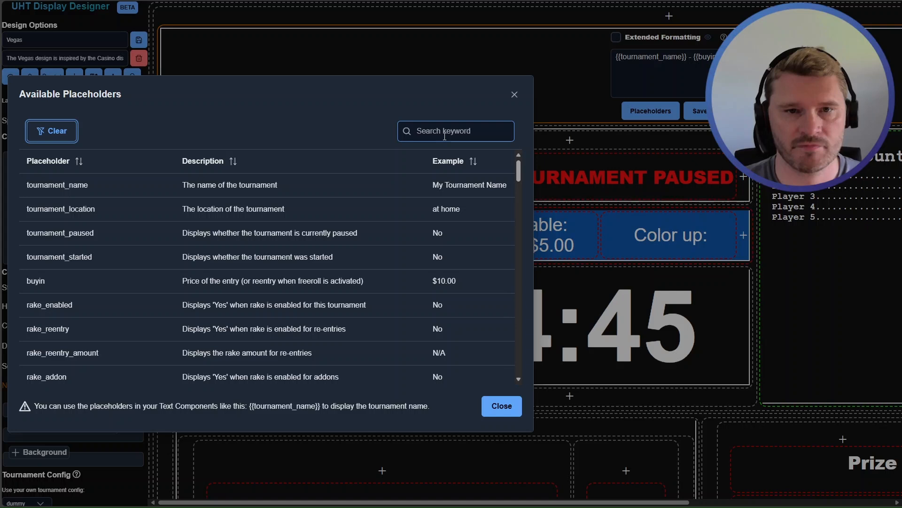
pyautogui.click(445, 136)
pyautogui.write('chips')
pyautogui.scroll(-3, 179, 280)
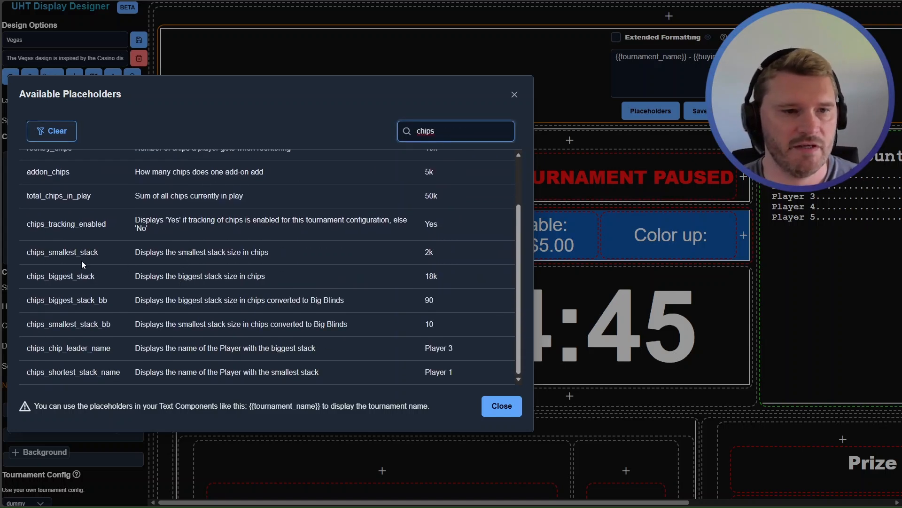
pyautogui.moveTo(40, 235); pyautogui.dragTo(467, 373)
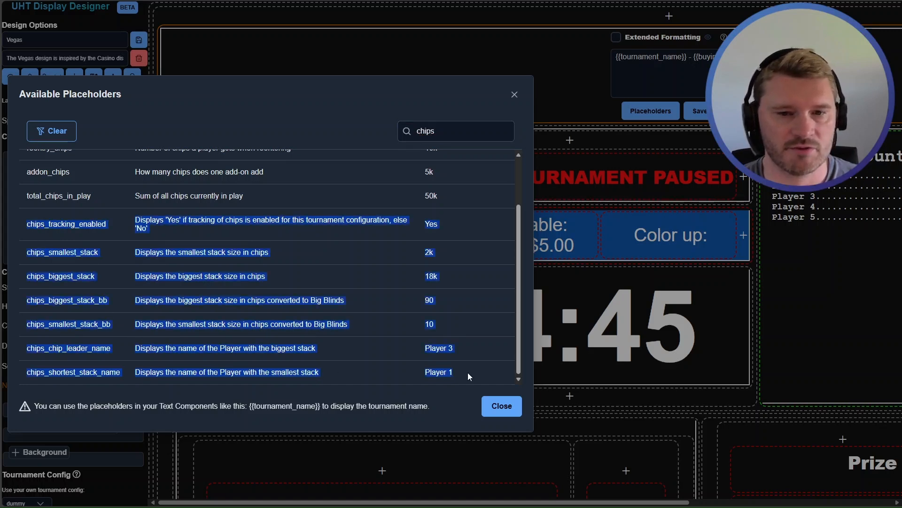
# Close the placeholder list and remove the prize display titled Remaining Places from its container.
pyautogui.click(80, 223)
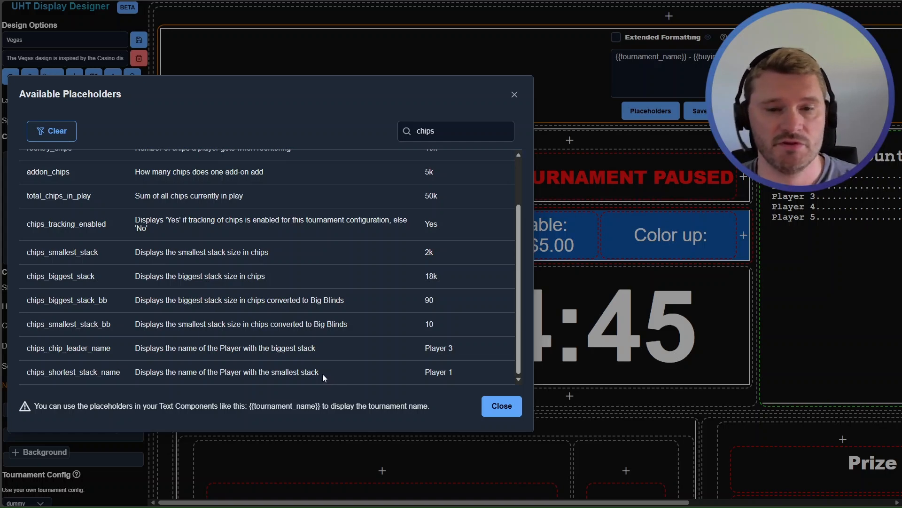
pyautogui.click(501, 406)
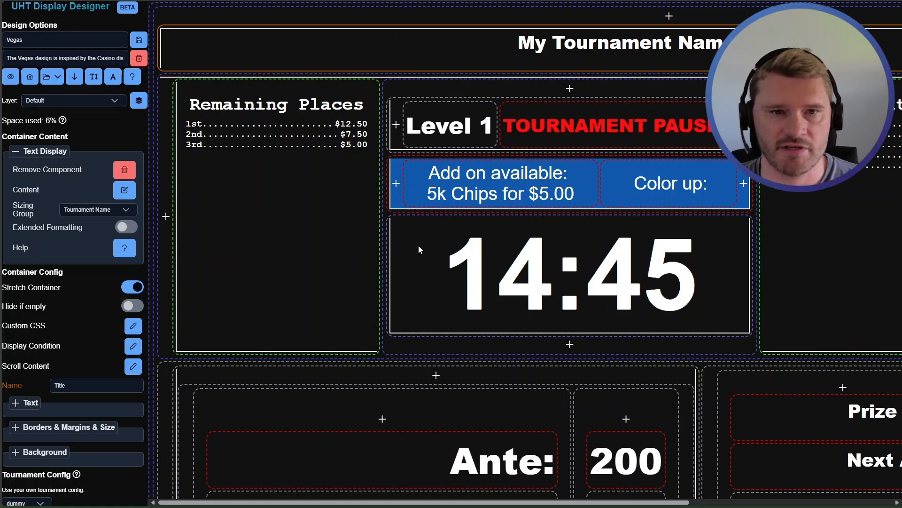
pyautogui.click(232, 180)
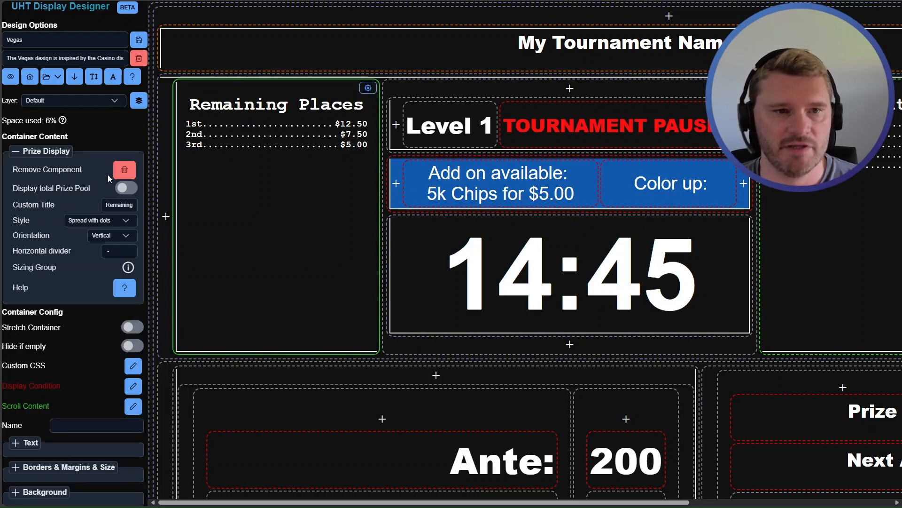
pyautogui.click(123, 172)
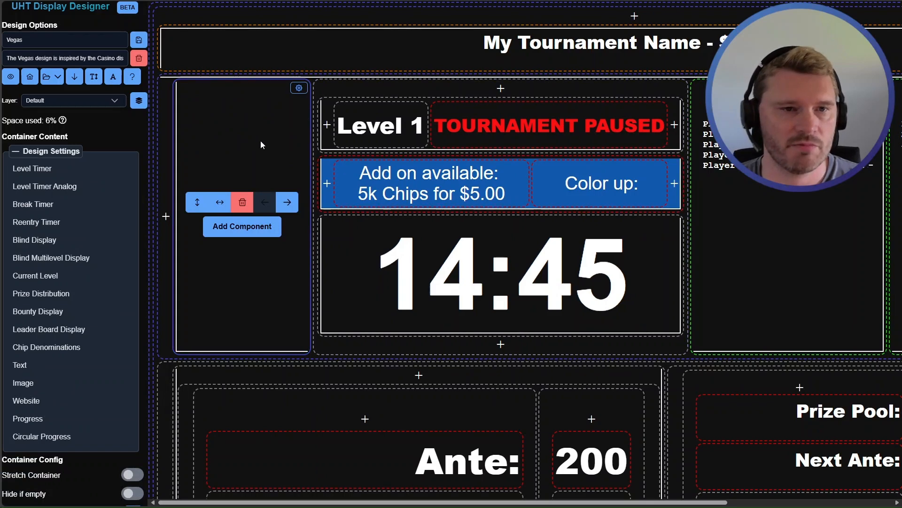
# Add a Leader Board Display to the emptied container and set its style to Spread with dots.
pyautogui.click(219, 230)
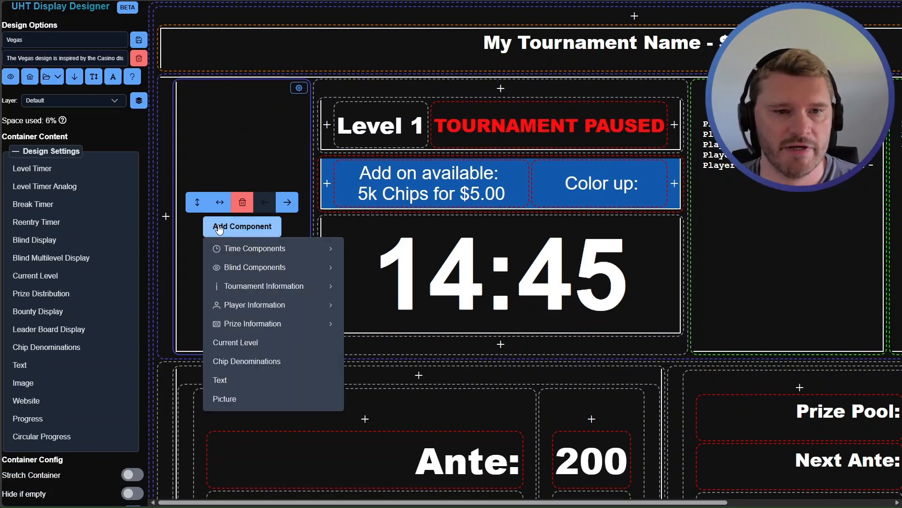
pyautogui.moveTo(259, 307)
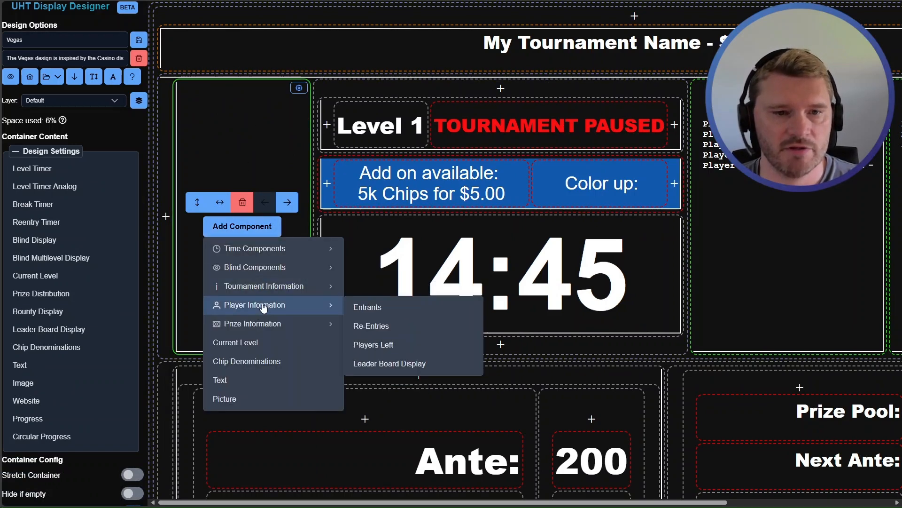
pyautogui.click(404, 369)
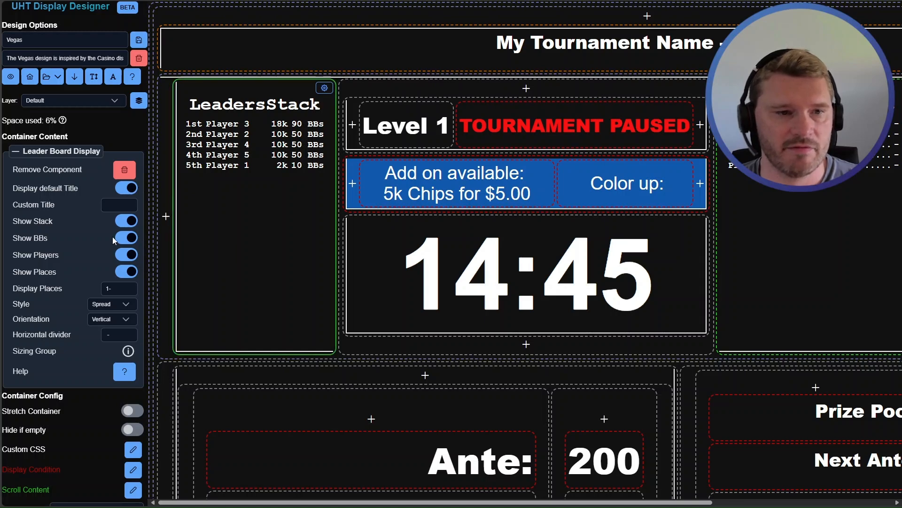
pyautogui.click(121, 305)
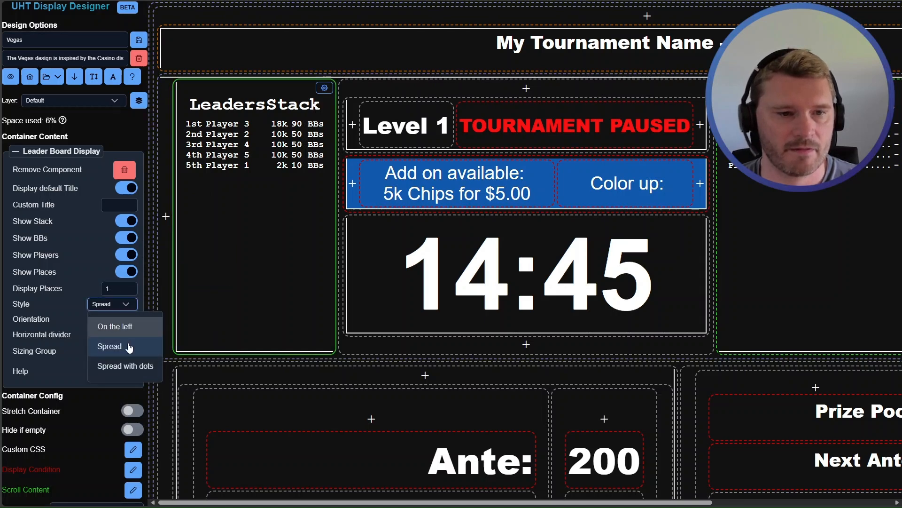
pyautogui.click(134, 369)
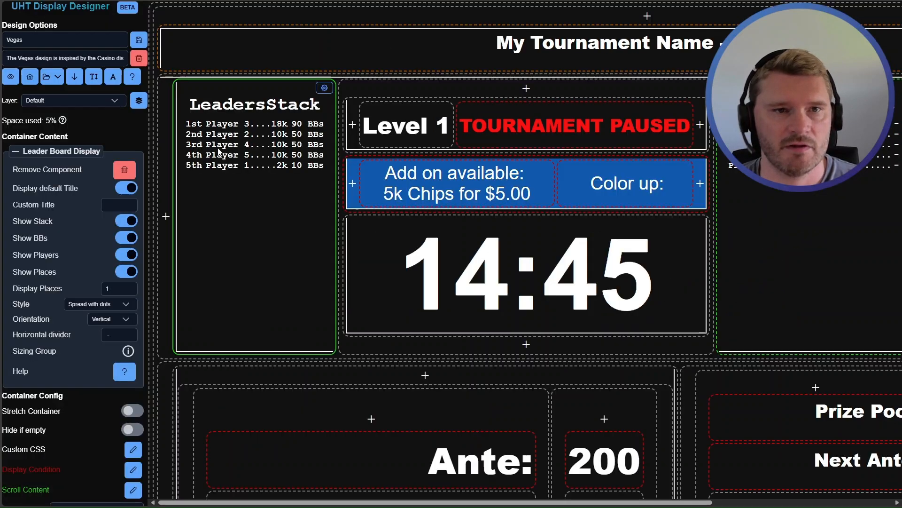
# Switch the designer's tournament config from the dummy to WSOP Garage Event.
pyautogui.scroll(-8, 99, 281)
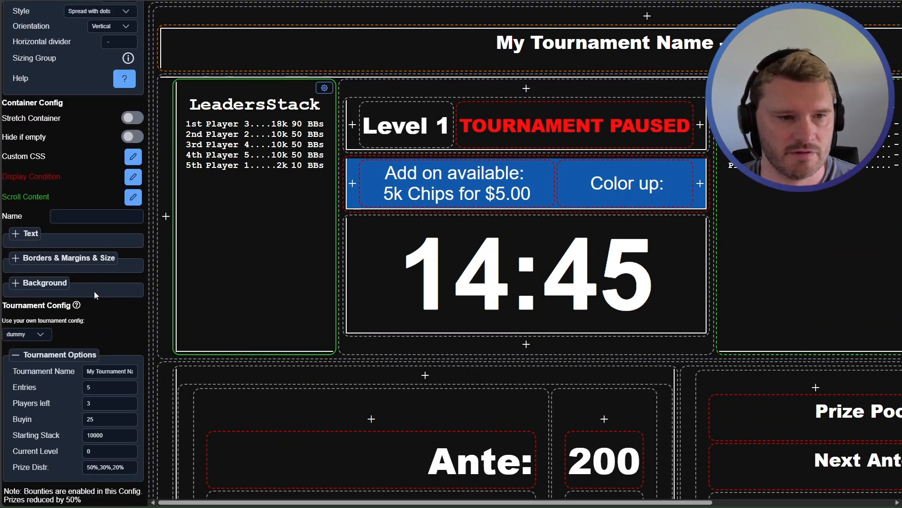
pyautogui.click(34, 335)
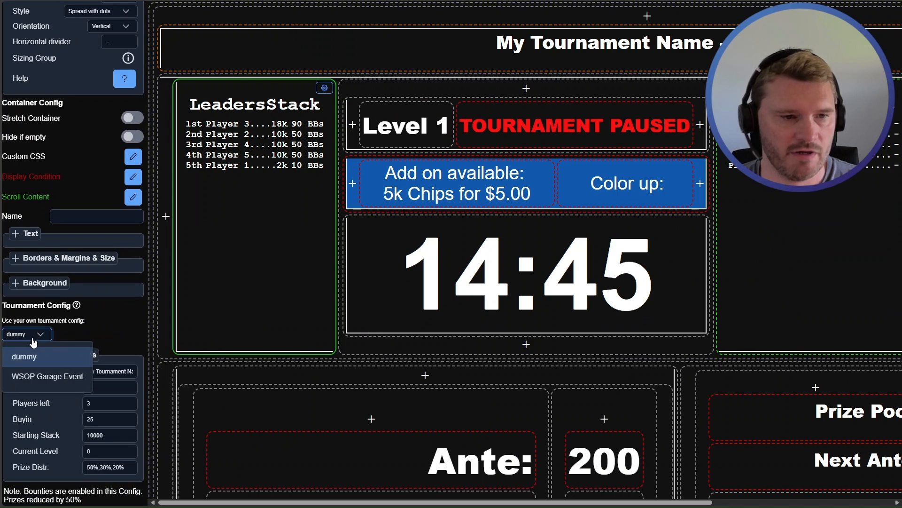
pyautogui.click(55, 382)
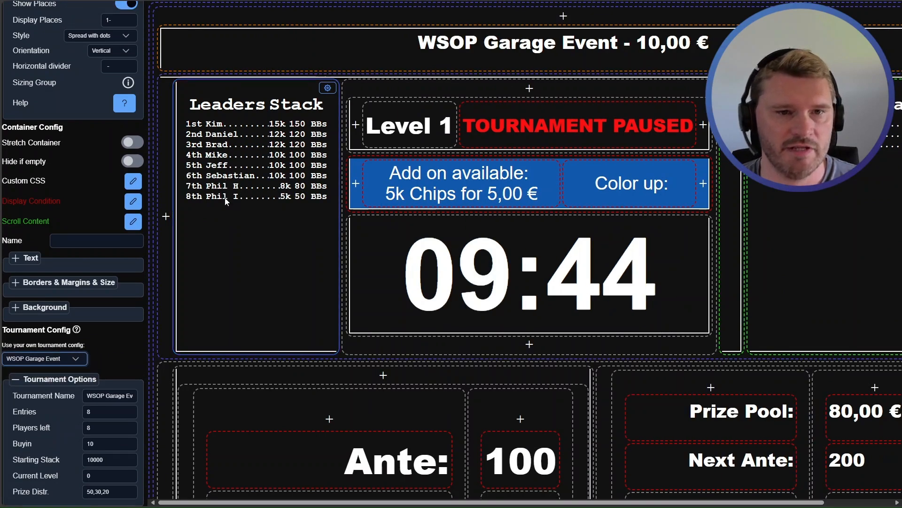
# Preview the design to examine the leader board's players, stacks and big blinds, and return to the designer.
pyautogui.scroll(6, 88, 146)
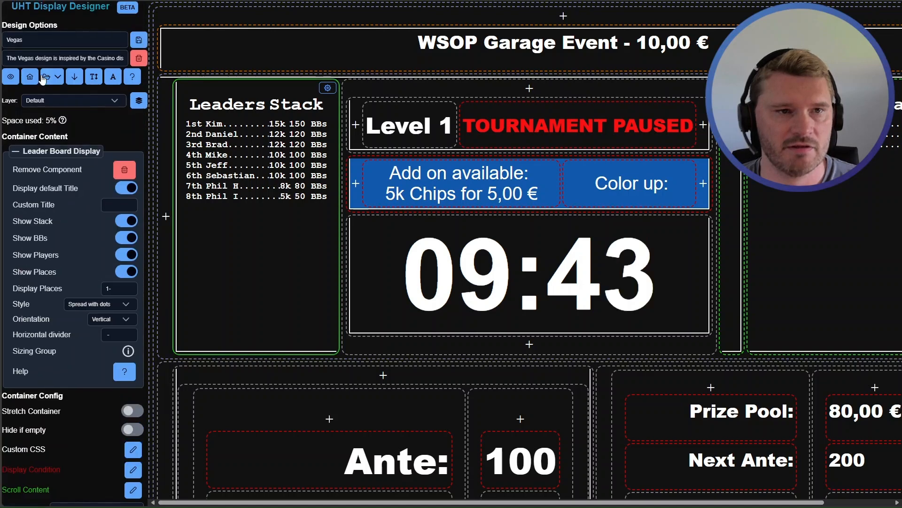
pyautogui.click(13, 78)
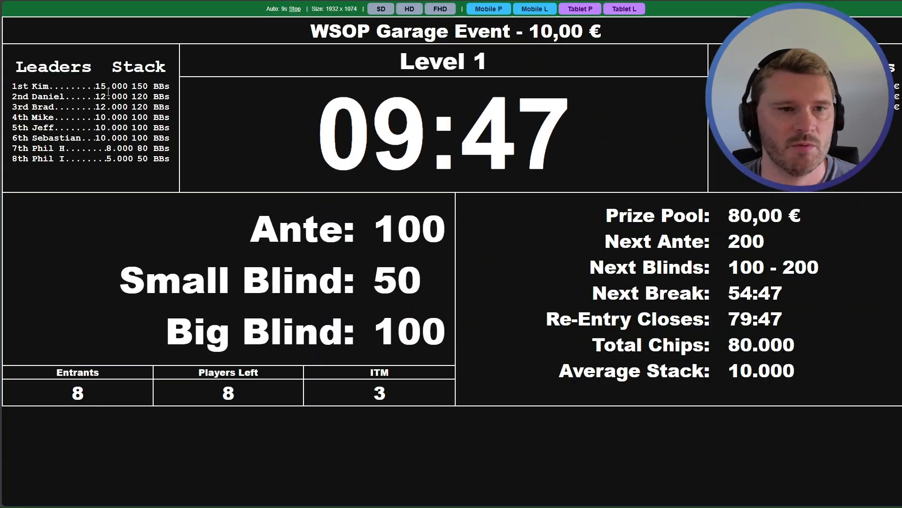
pyautogui.click(295, 9)
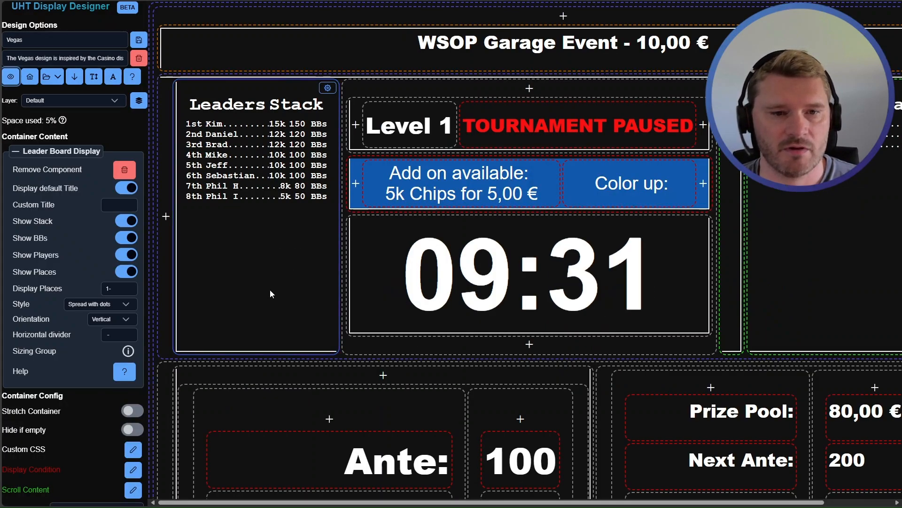
# Advance the tournament's current level past the break to Level 5.
pyautogui.scroll(-8, 351, 388)
pyautogui.scroll(-1, 125, 406)
pyautogui.scroll(-5, 124, 405)
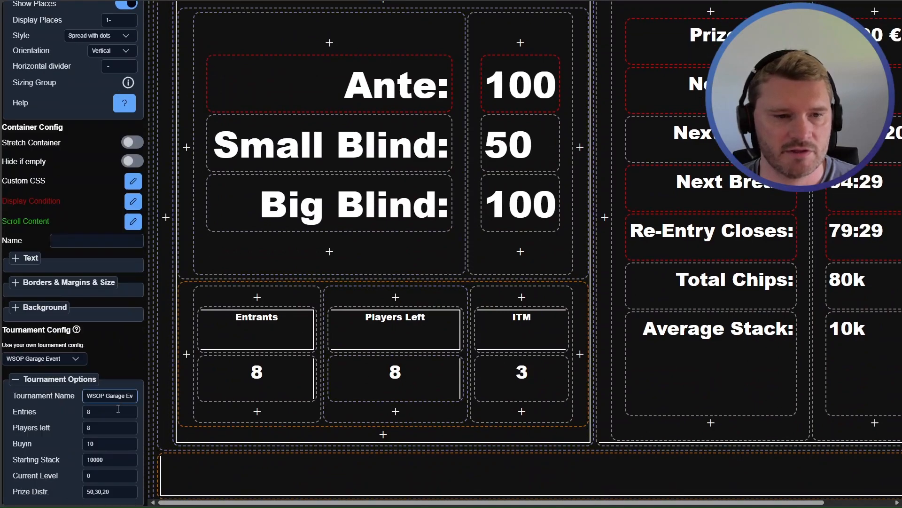
pyautogui.scroll(8, 308, 404)
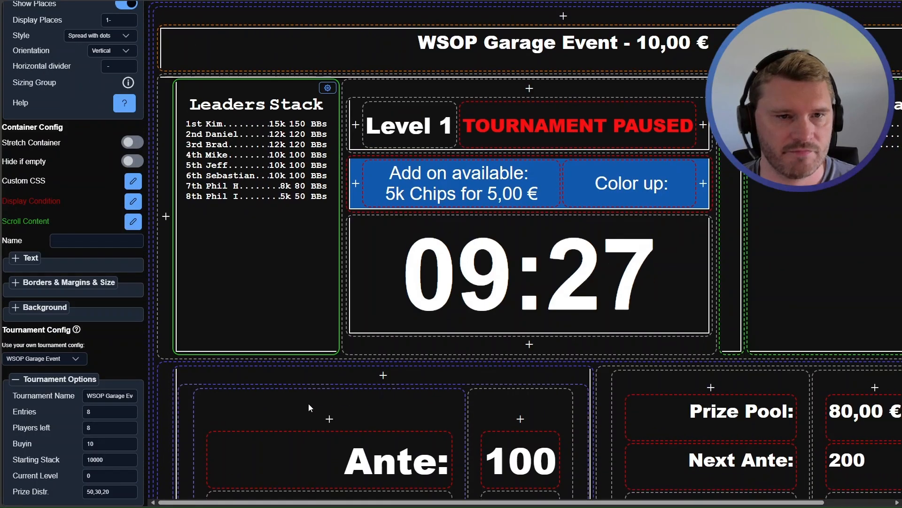
pyautogui.scroll(5, 138, 478)
pyautogui.scroll(-5, 124, 473)
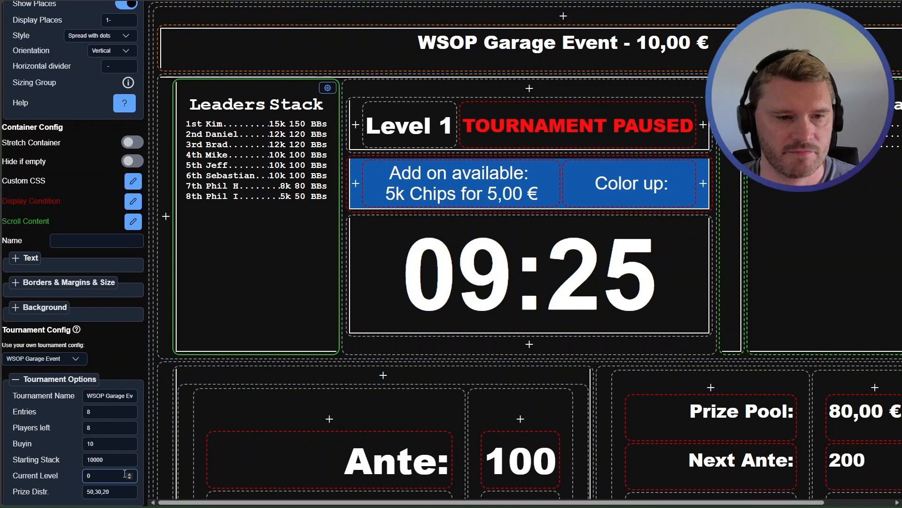
pyautogui.click(130, 475)
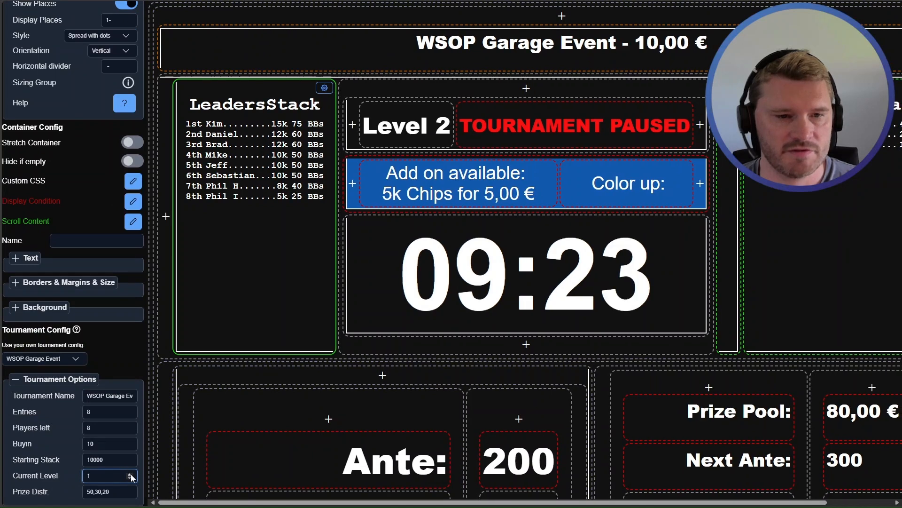
pyautogui.click(130, 474)
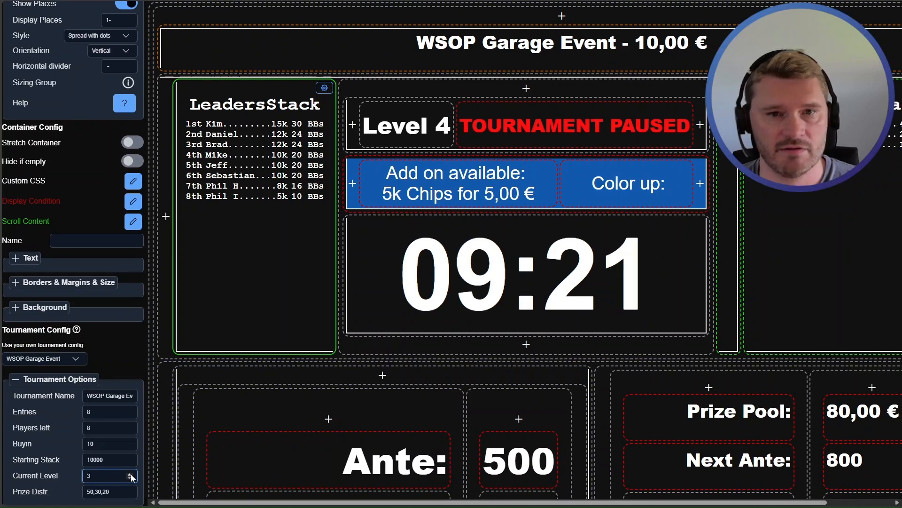
pyautogui.click(131, 475)
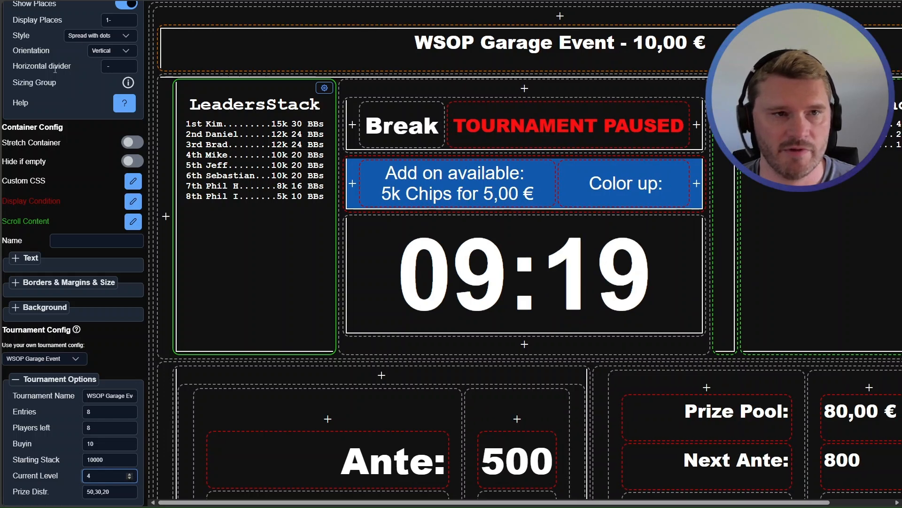
pyautogui.click(130, 475)
# Preview the leader board at Level 5 and return to the designer.
pyautogui.scroll(6, 116, 413)
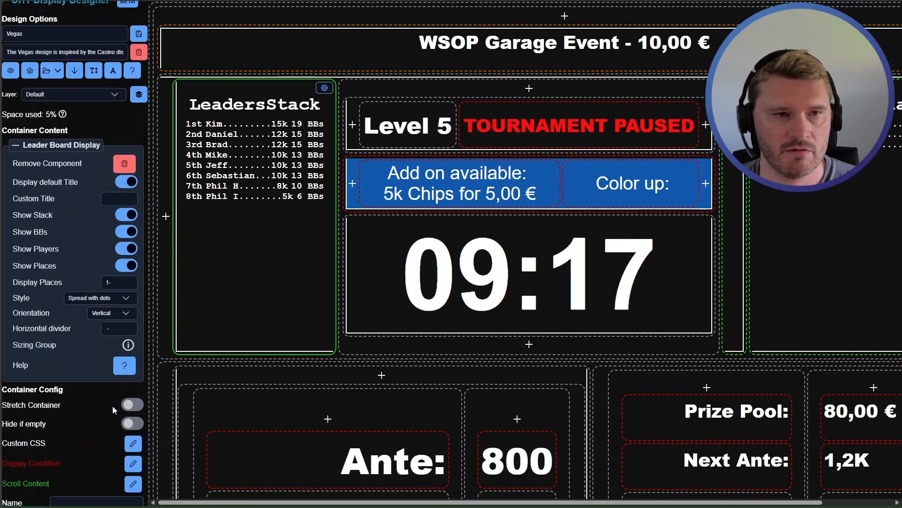
pyautogui.click(119, 77)
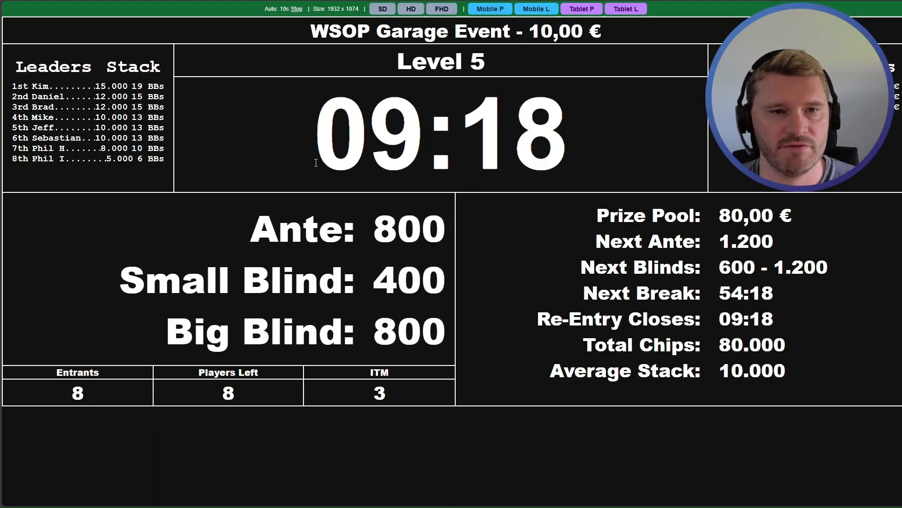
pyautogui.doubleClick(139, 87)
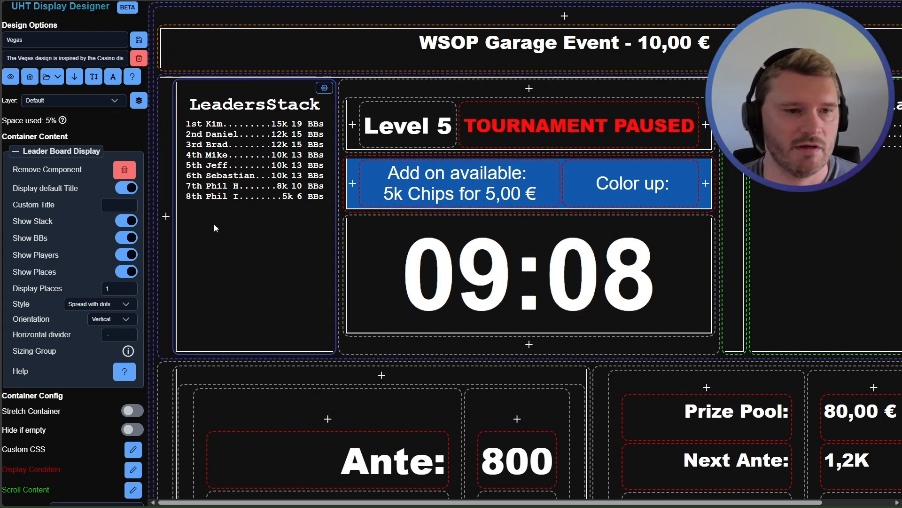
# Try the custom title "Title" on the leader board, clear it and turn the default title back on.
pyautogui.click(120, 205)
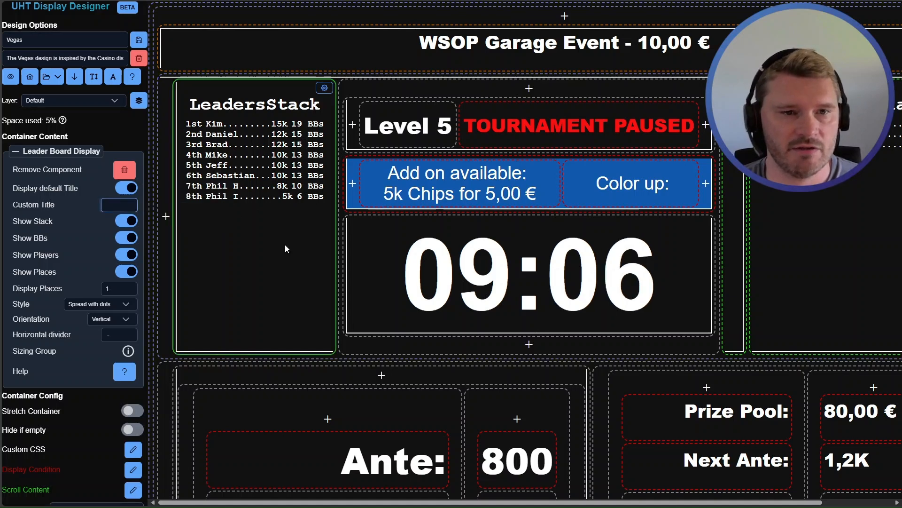
pyautogui.write('Title')
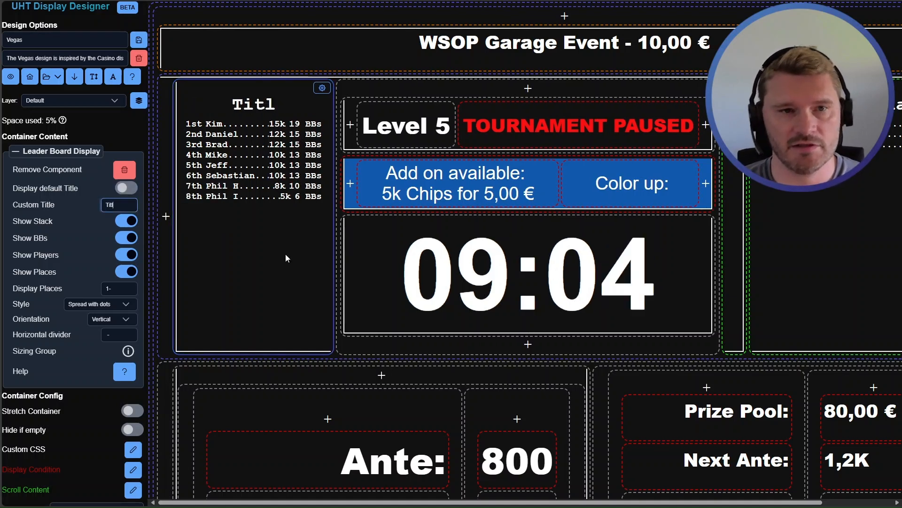
pyautogui.press('BackSpace')
pyautogui.press('BackSpace')
pyautogui.press('BackSpace')
pyautogui.press('BackSpace')
pyautogui.press('BackSpace')
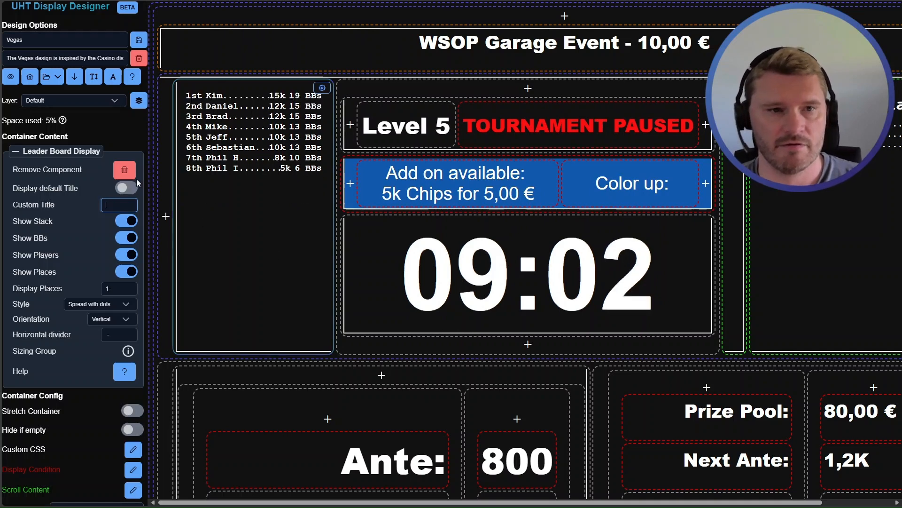
pyautogui.click(130, 188)
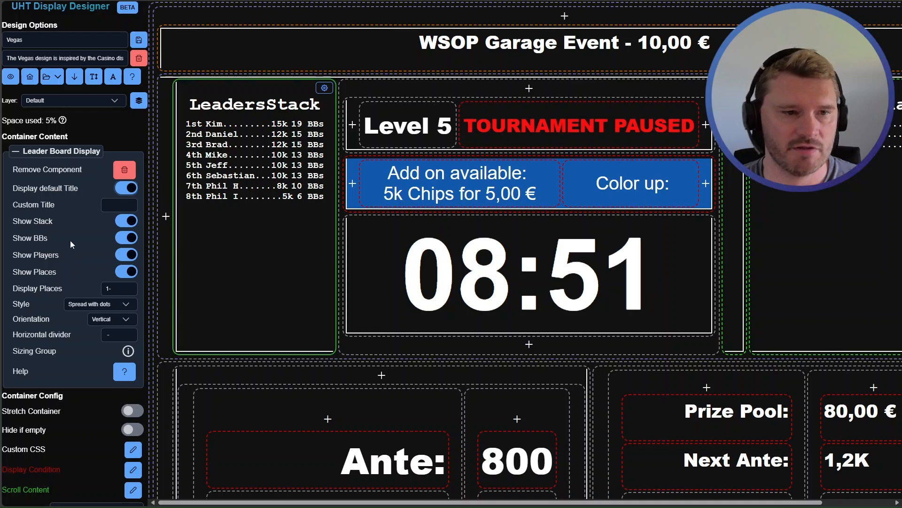
# Hide the leader board's places and stack sizes, switching the big blinds off and back on along the way.
pyautogui.click(126, 238)
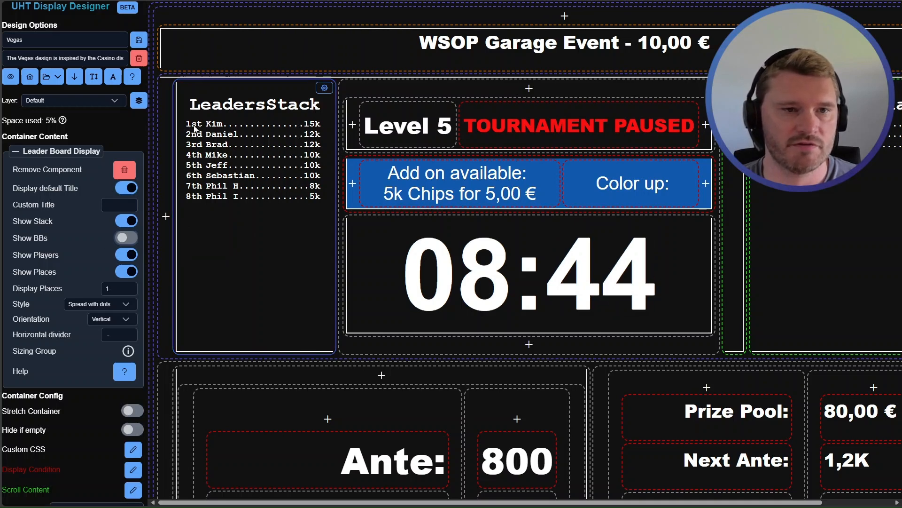
pyautogui.click(130, 273)
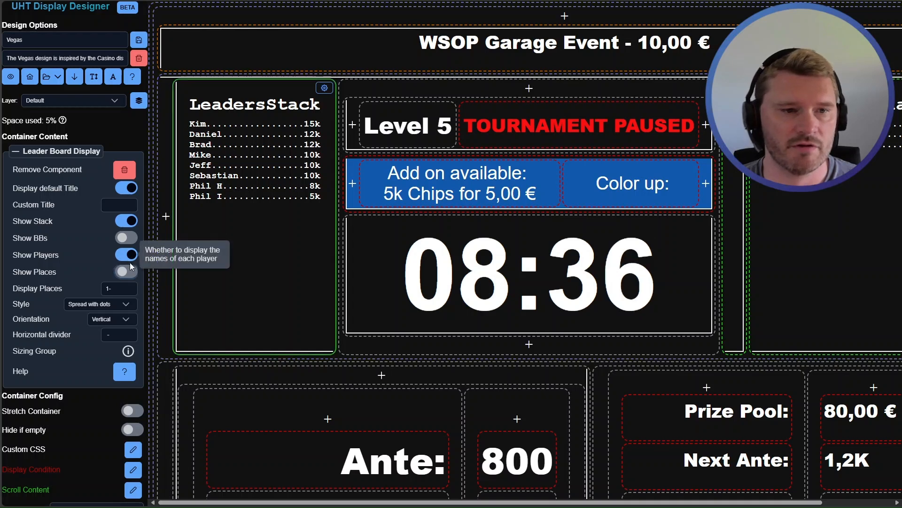
pyautogui.click(126, 221)
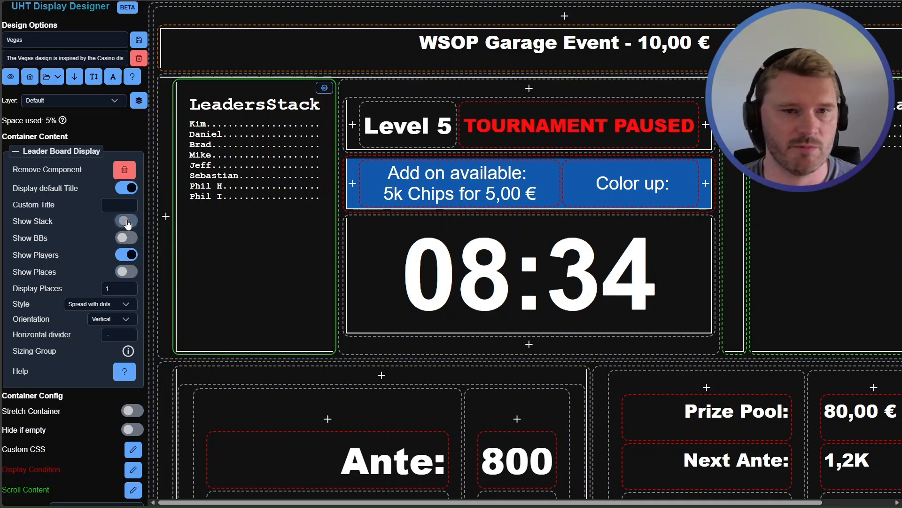
pyautogui.click(127, 237)
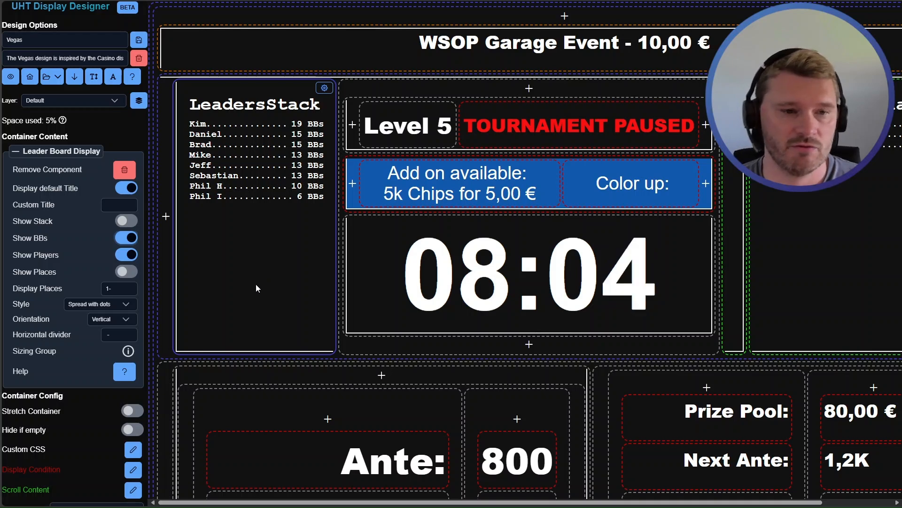
# Review the scrolling settings of the leader board's container and close them.
pyautogui.scroll(-3, 72, 288)
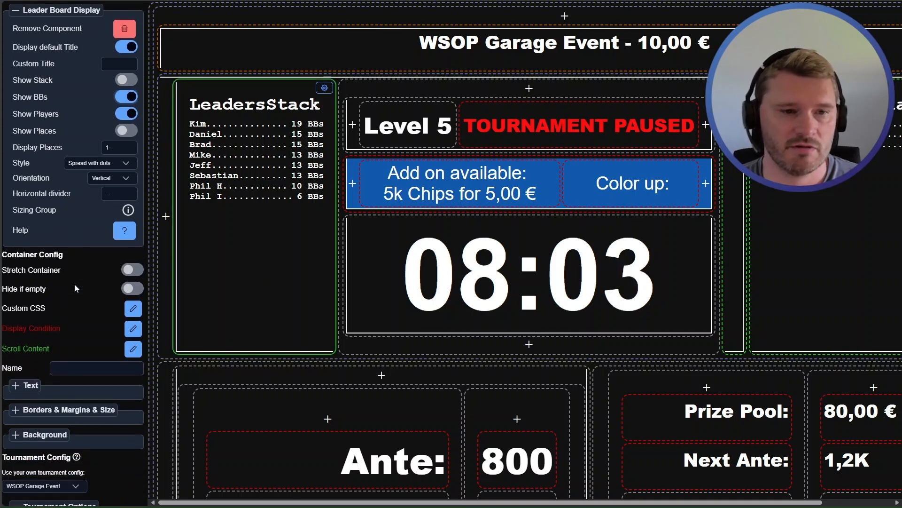
pyautogui.click(132, 351)
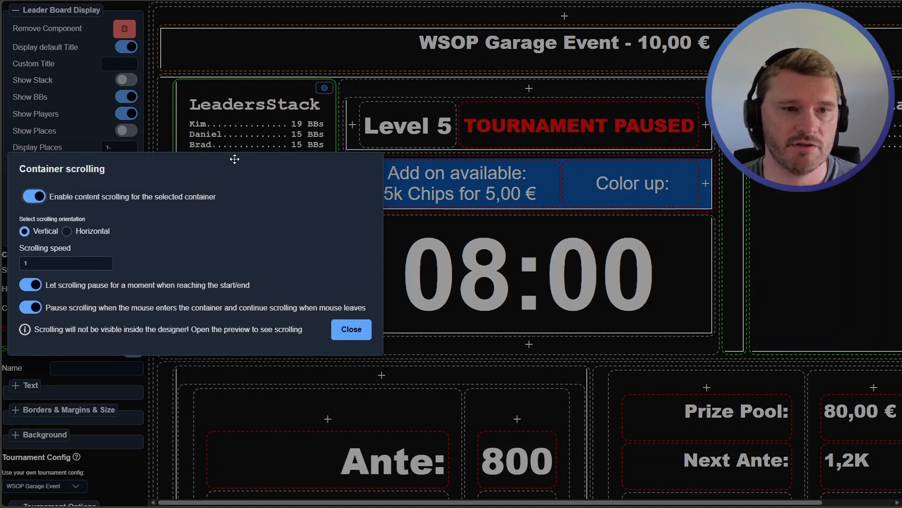
pyautogui.click(357, 330)
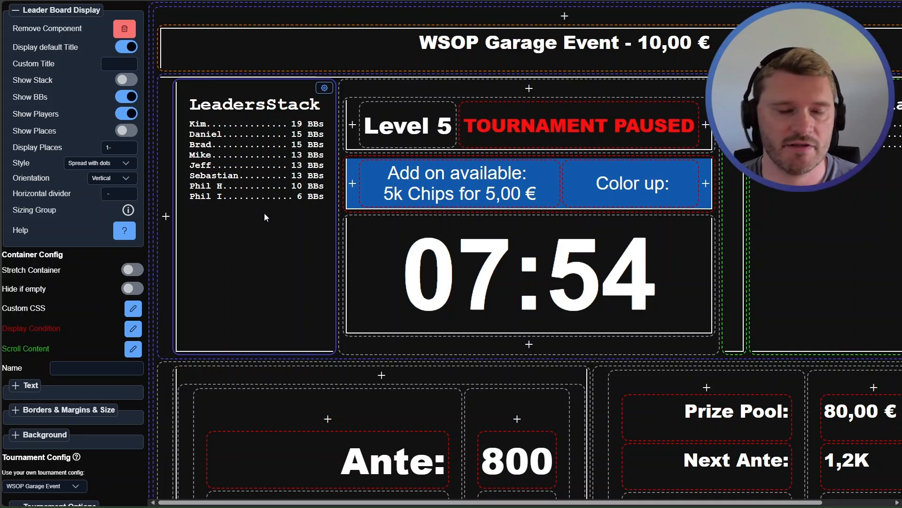
# Limit the leader board's displayed places to 1-5.
pyautogui.scroll(1, 91, 237)
pyautogui.scroll(3, 88, 235)
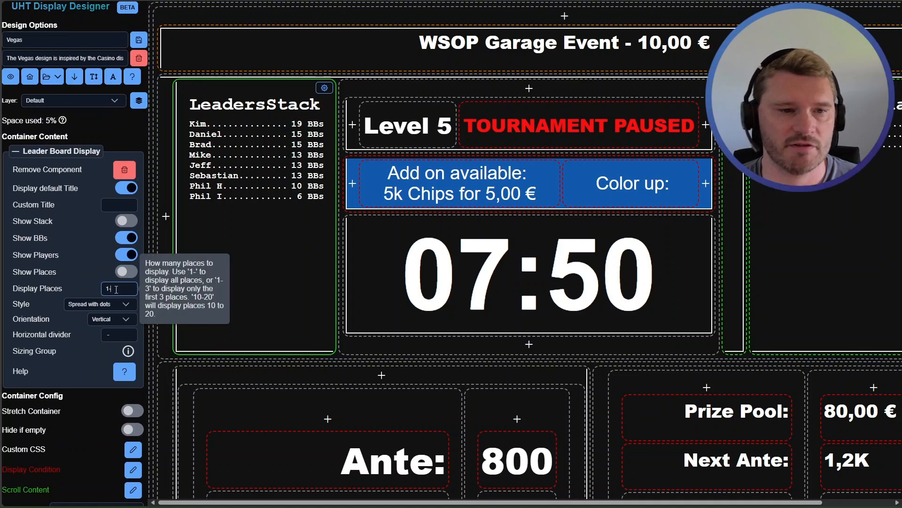
pyautogui.moveTo(116, 290); pyautogui.dragTo(96, 290)
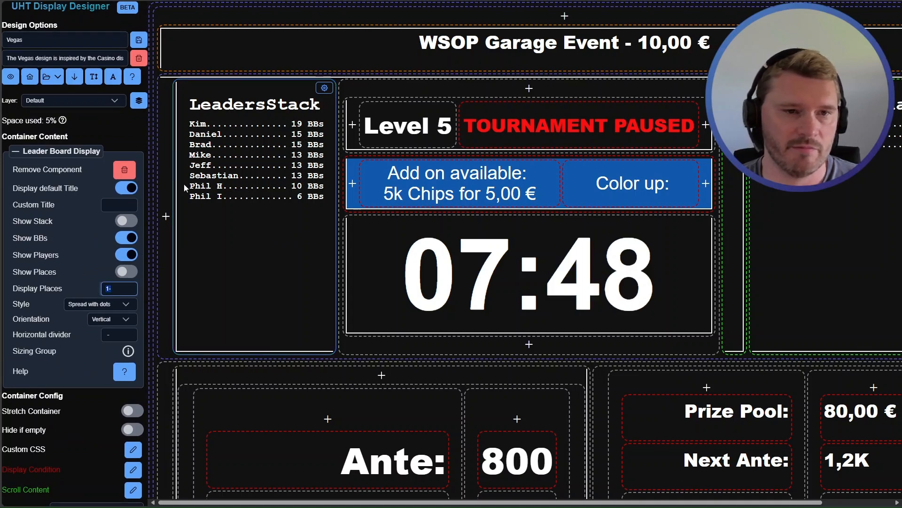
pyautogui.click(110, 291)
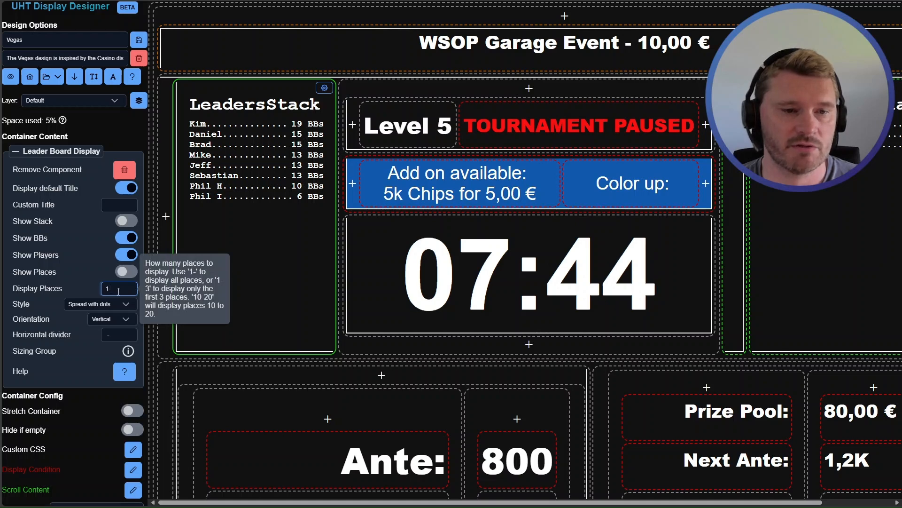
pyautogui.press('BackSpace')
pyautogui.press('BackSpace')
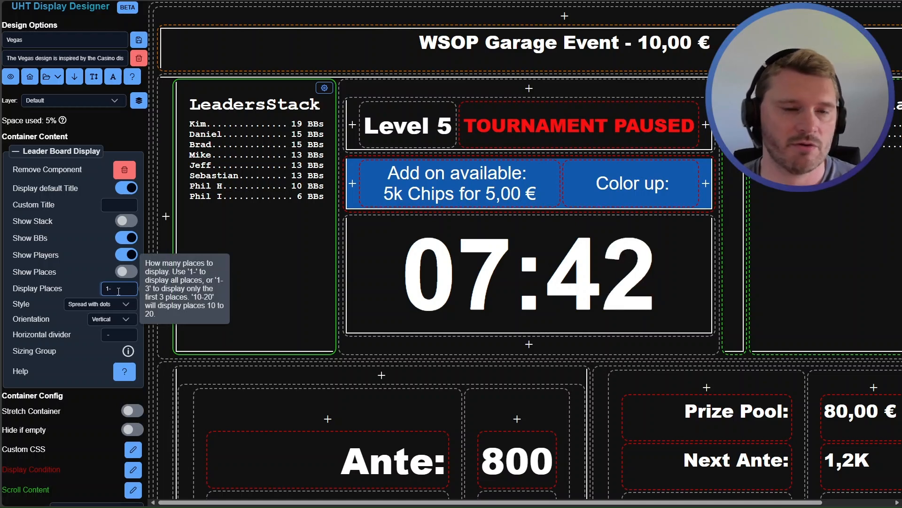
pyautogui.write('5')
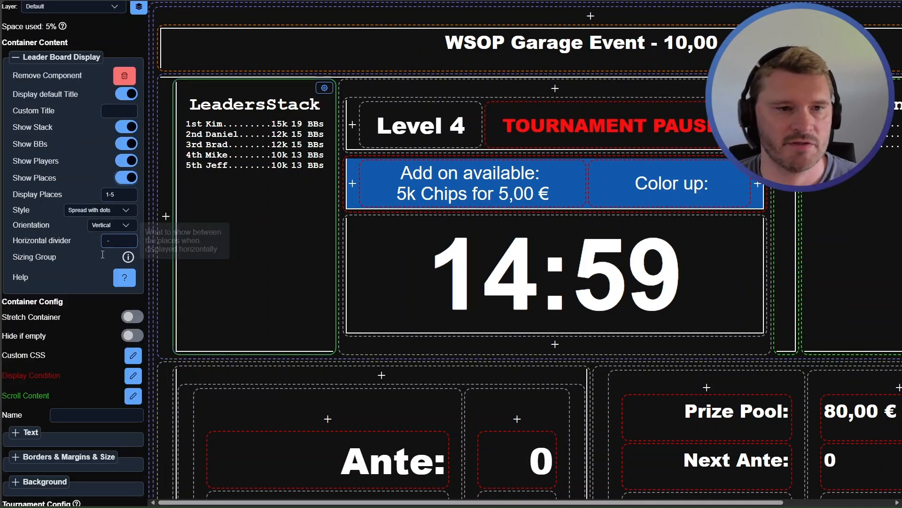
# Save the Vegas design and open the display of the WSOP Garage Event tournament.
pyautogui.scroll(3, 87, 296)
pyautogui.click(139, 43)
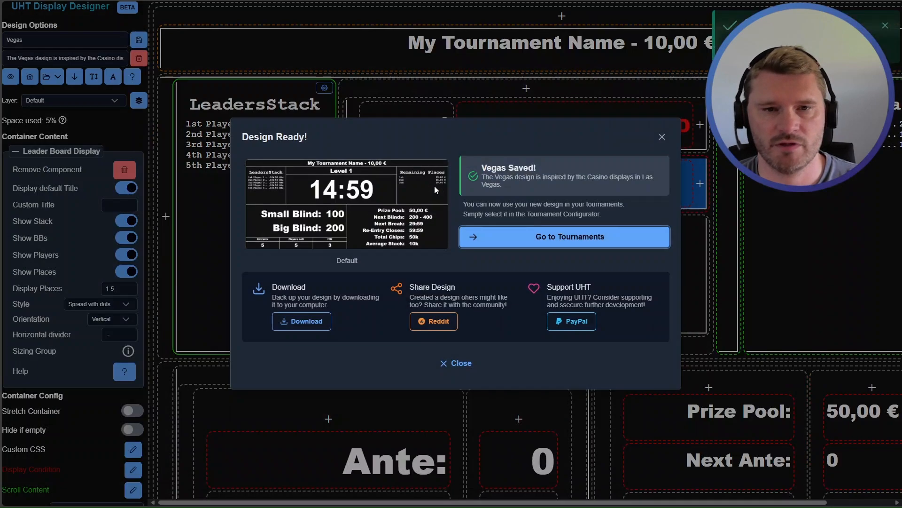
pyautogui.click(539, 239)
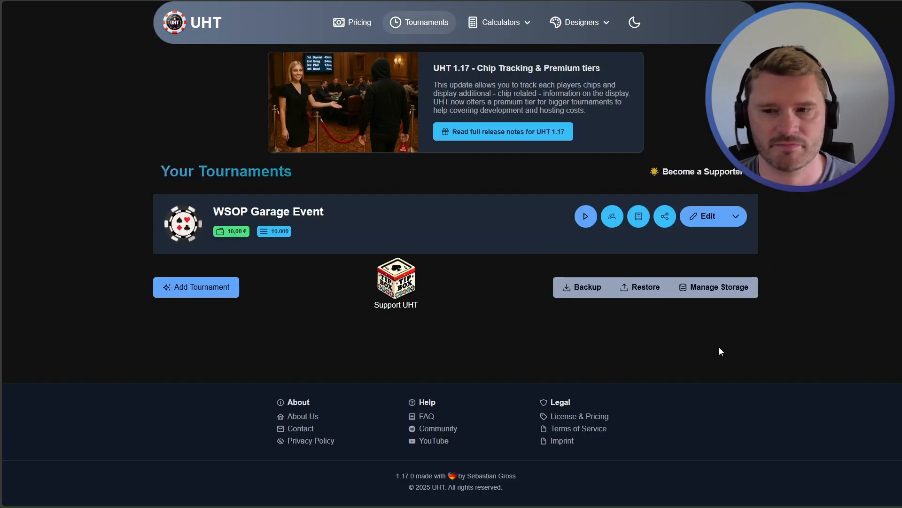
pyautogui.click(586, 216)
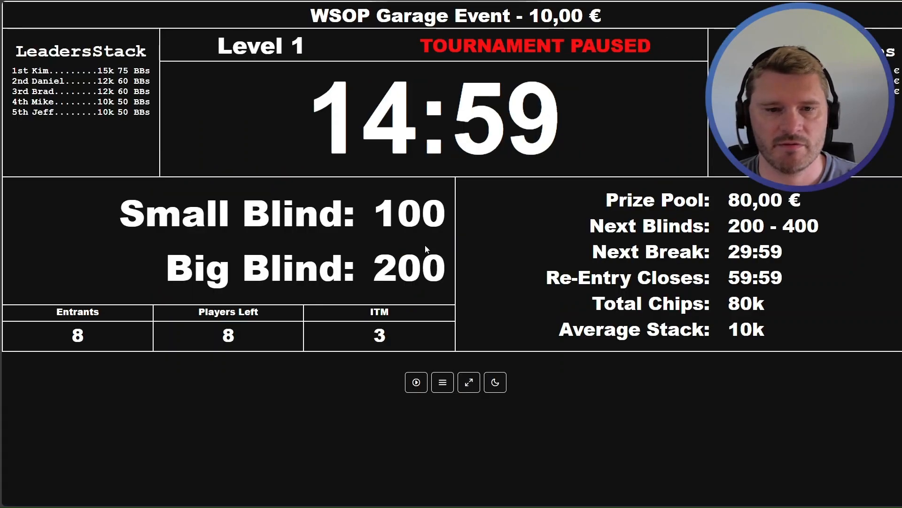
# Start the tournament clock, advance to Level 4 and check the leader board on the display.
pyautogui.click(417, 382)
pyautogui.click(442, 382)
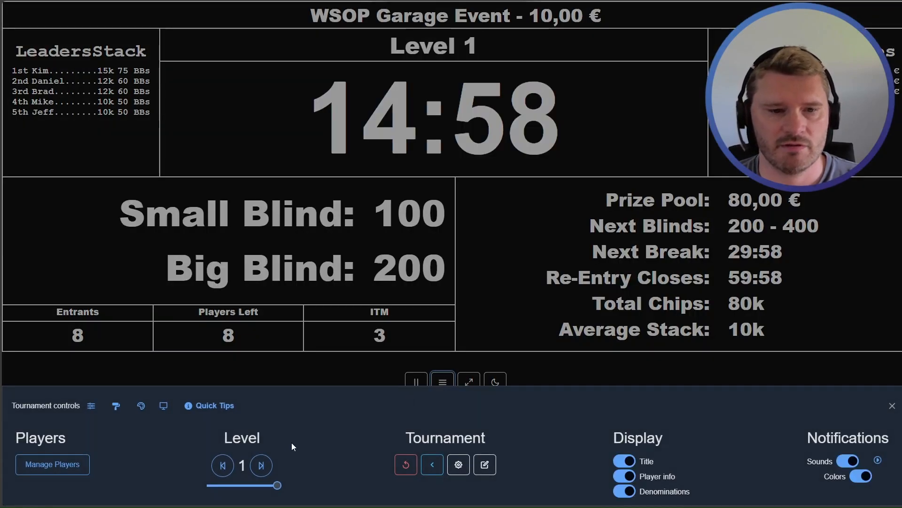
pyautogui.click(261, 467)
pyautogui.click(261, 469)
pyautogui.click(261, 468)
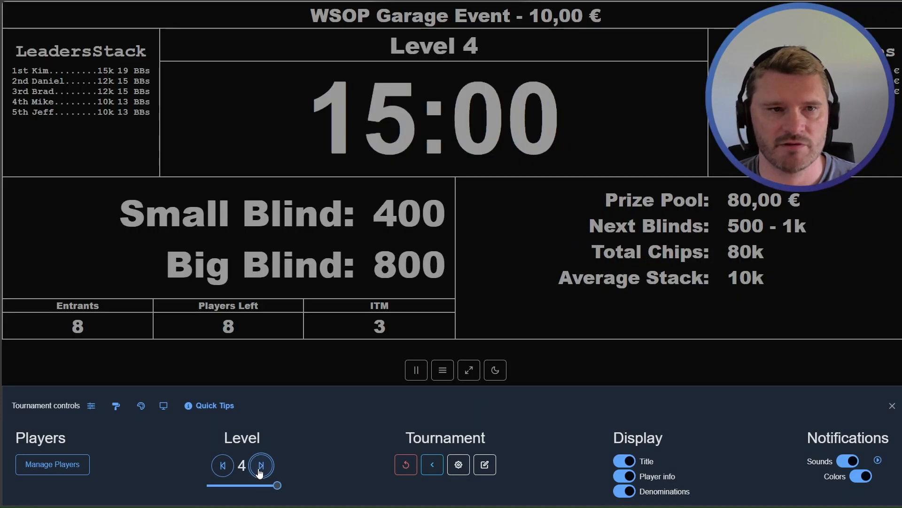
pyautogui.click(177, 202)
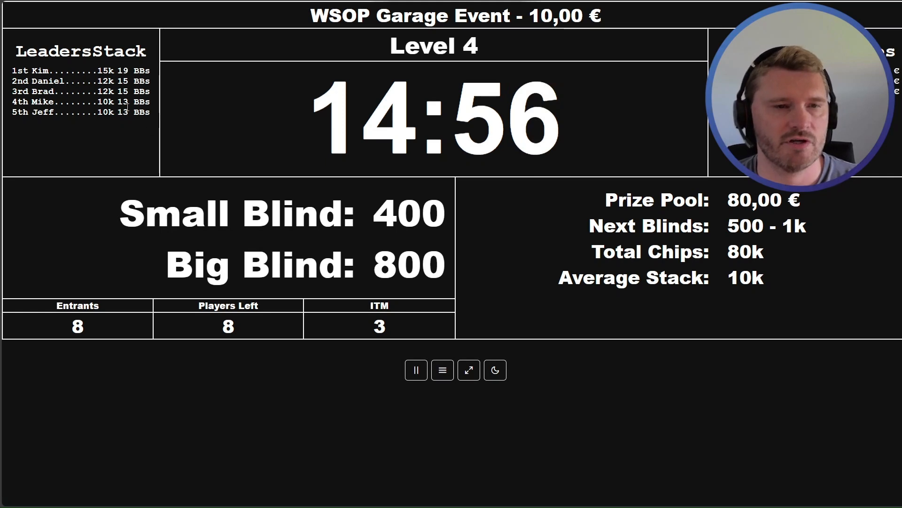
pyautogui.moveTo(34, 70); pyautogui.dragTo(93, 115)
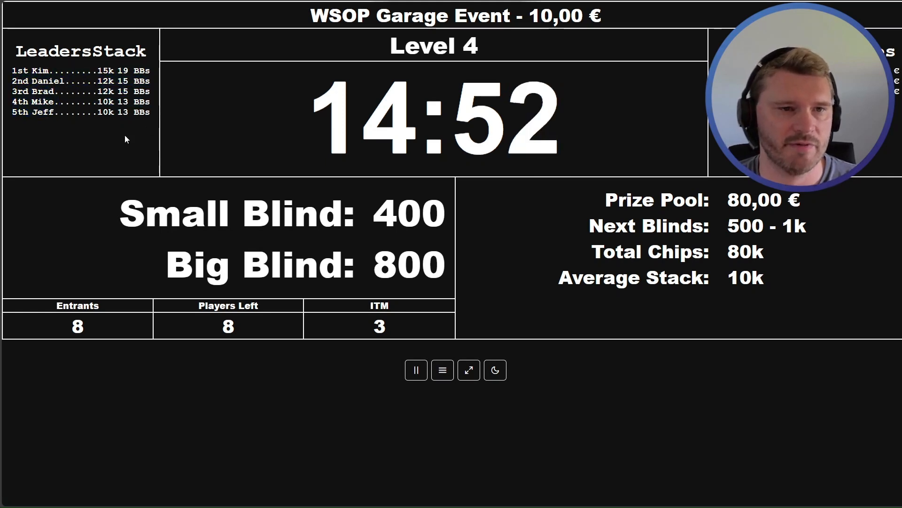
# Set the fourth-listed player's chips to 5000 and the last-listed player's chips to 13000 in the player management.
pyautogui.click(442, 370)
pyautogui.click(53, 463)
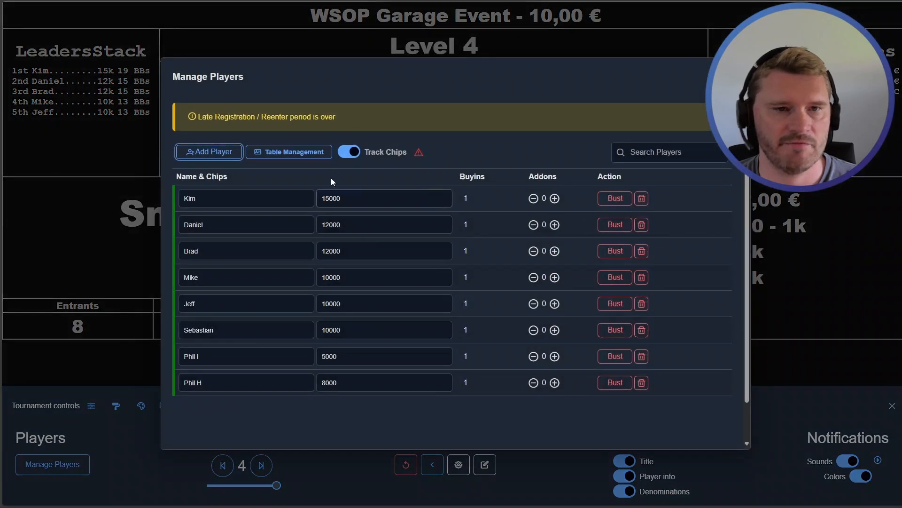
pyautogui.click(323, 72)
pyautogui.click(361, 195)
pyautogui.click(355, 248)
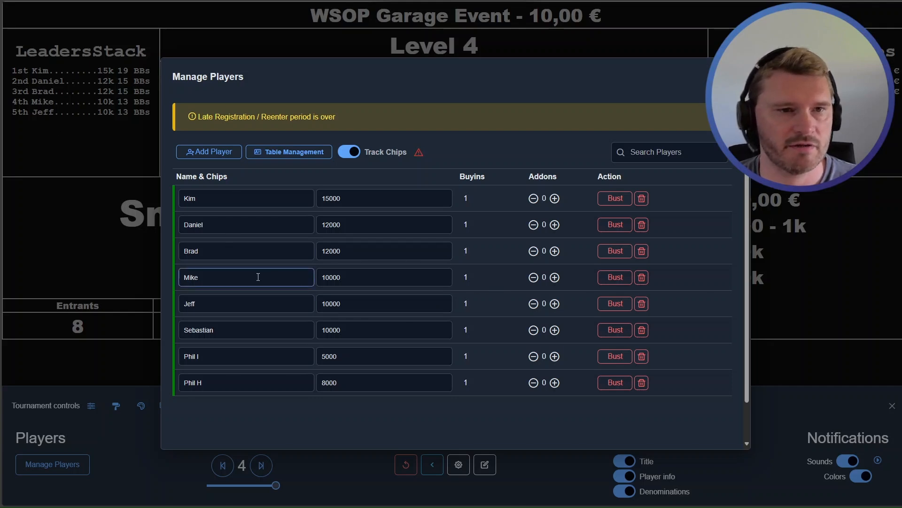
pyautogui.click(331, 277)
pyautogui.press('BackSpace')
pyautogui.press('BackSpace')
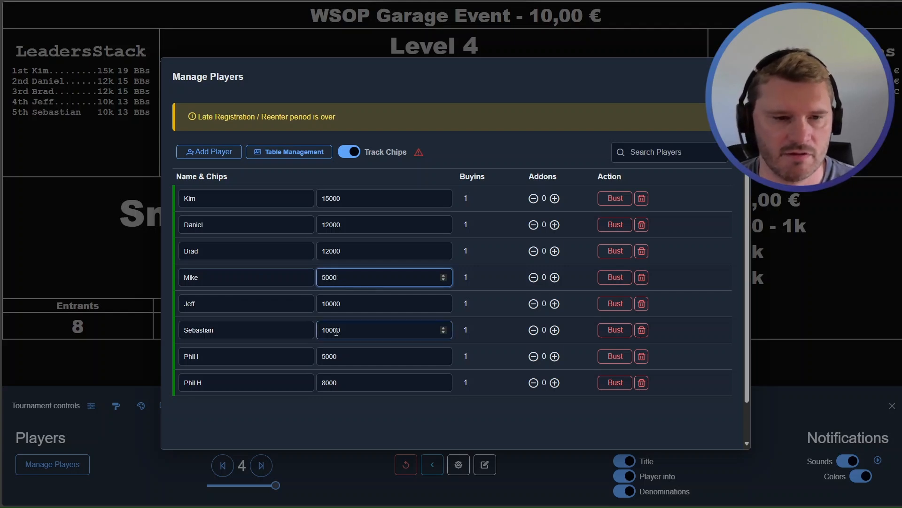
pyautogui.click(323, 383)
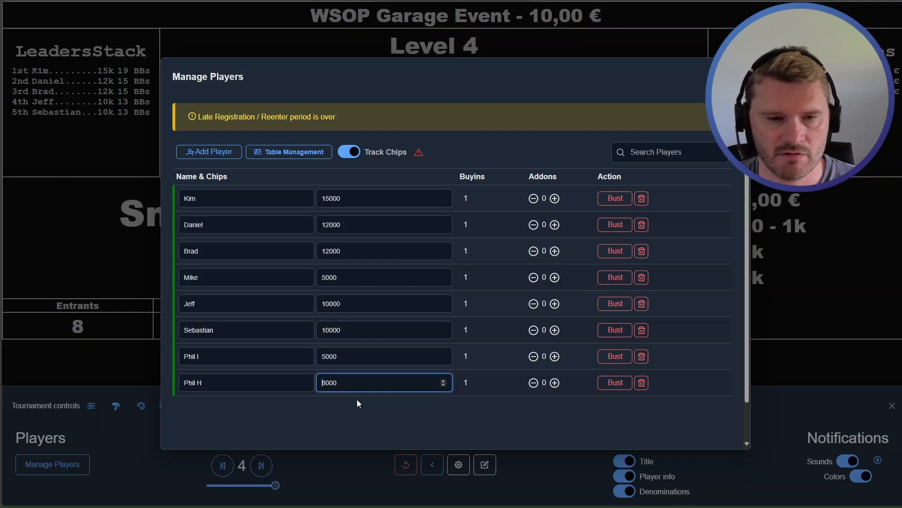
pyautogui.write('13')
pyautogui.click(97, 97)
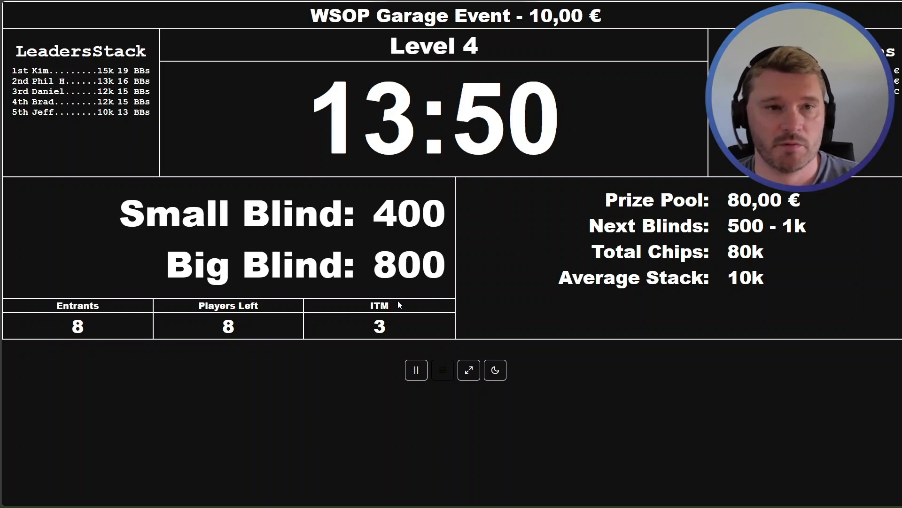
# Check the leader board's heading on the display, then return to the Vegas design in the designer and select the leader board.
pyautogui.moveTo(92, 51); pyautogui.dragTo(16, 51)
pyautogui.moveTo(92, 51); pyautogui.dragTo(145, 51)
pyautogui.click(94, 50)
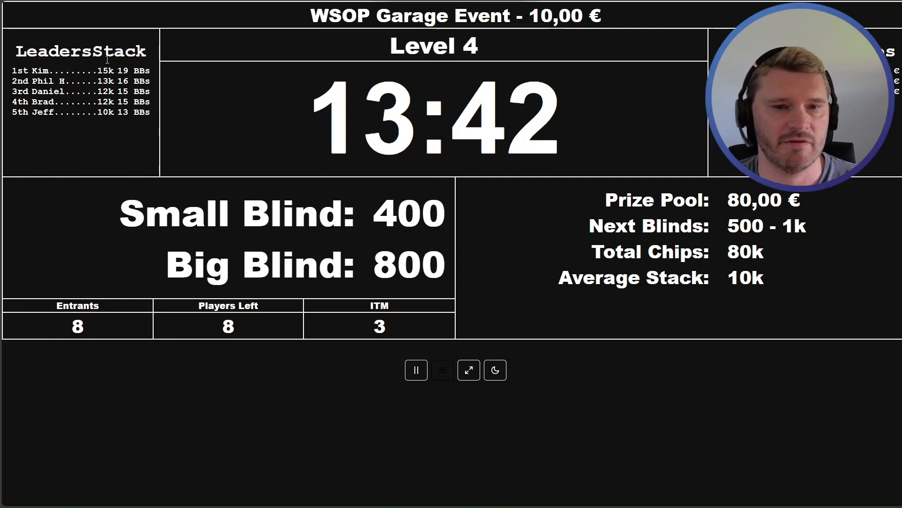
pyautogui.click(452, 366)
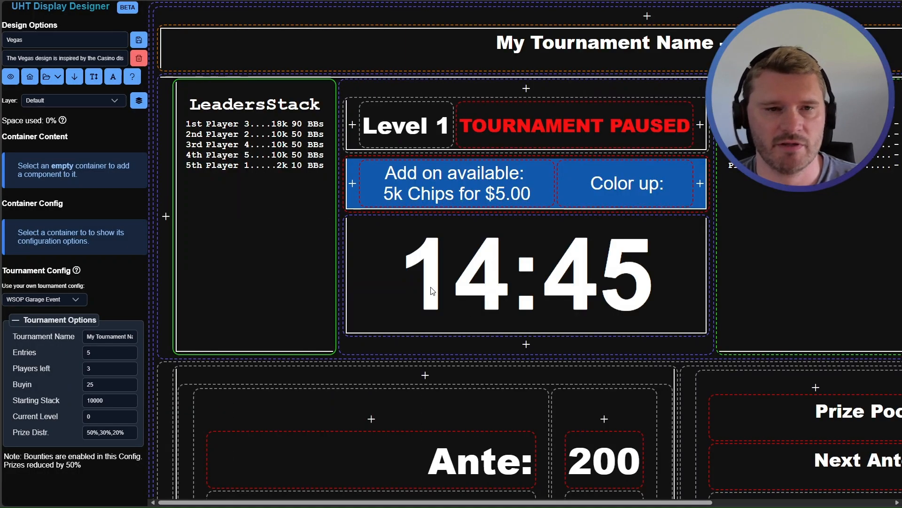
pyautogui.click(241, 103)
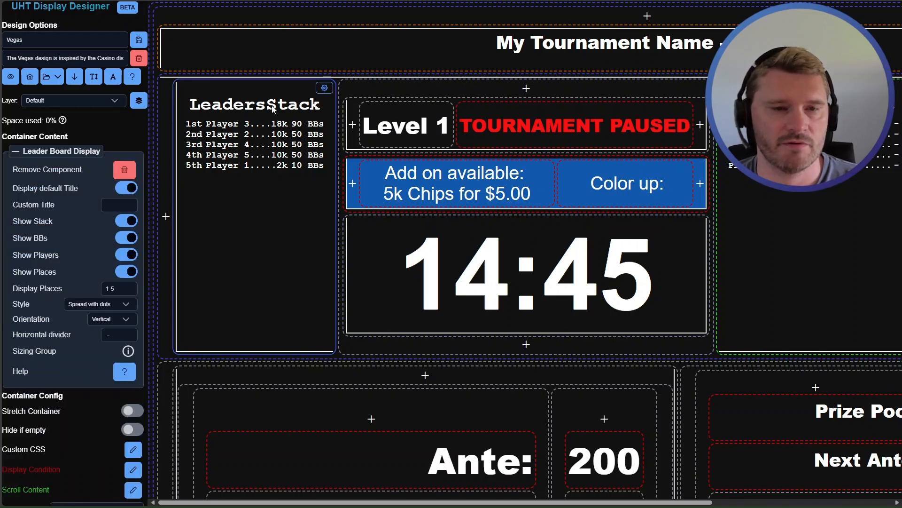
# Try a custom leader board title made of "Leaders" and "Stacks" with extra spaces between the words, and preview it.
pyautogui.click(118, 205)
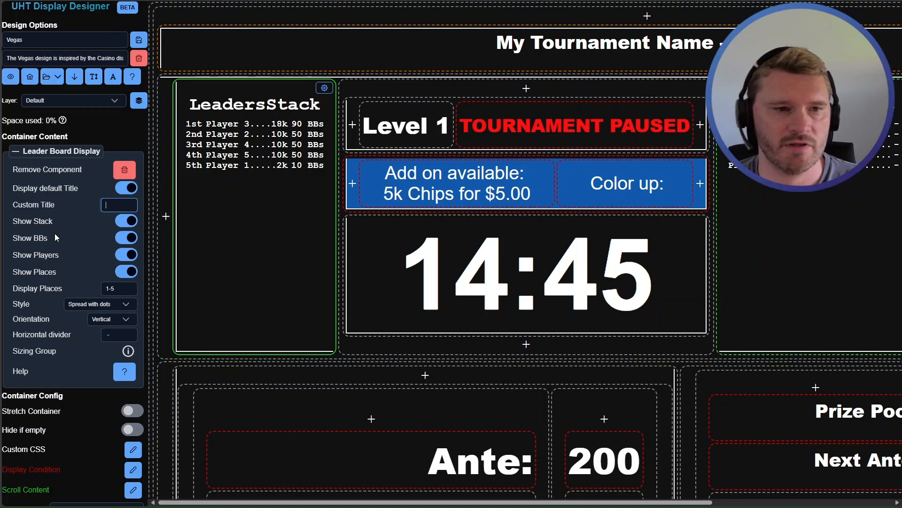
pyautogui.write('Leaders')
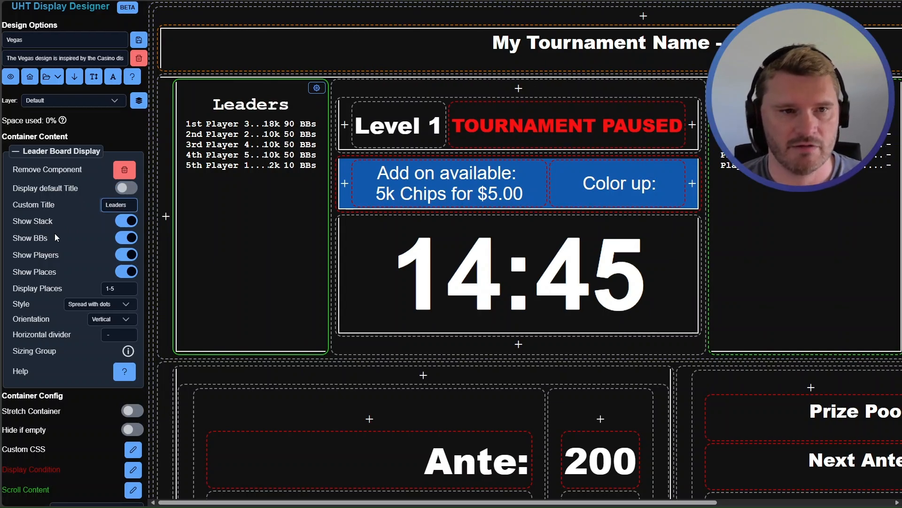
pyautogui.write(' Stacks')
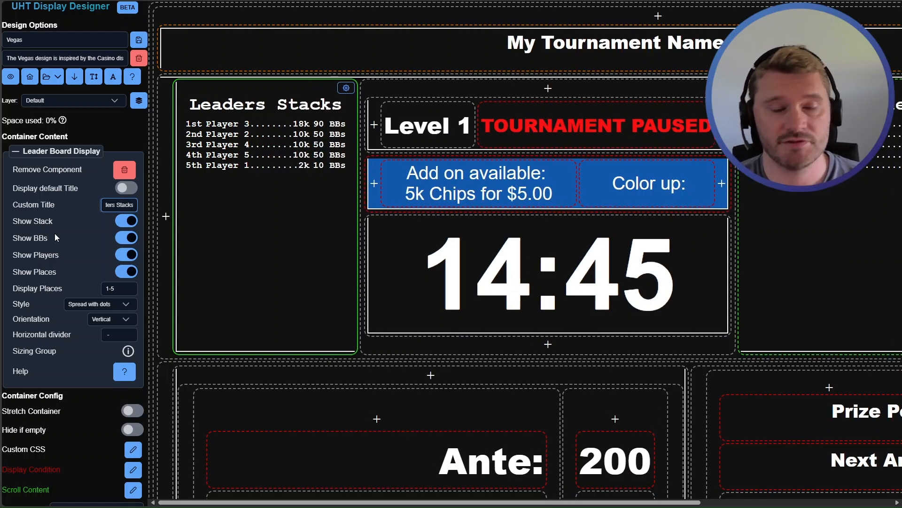
pyautogui.click(117, 205)
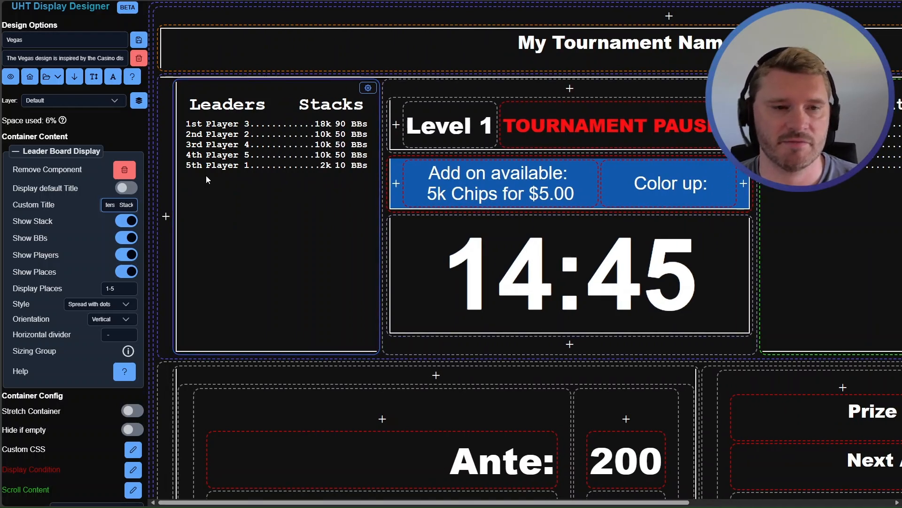
pyautogui.click(8, 81)
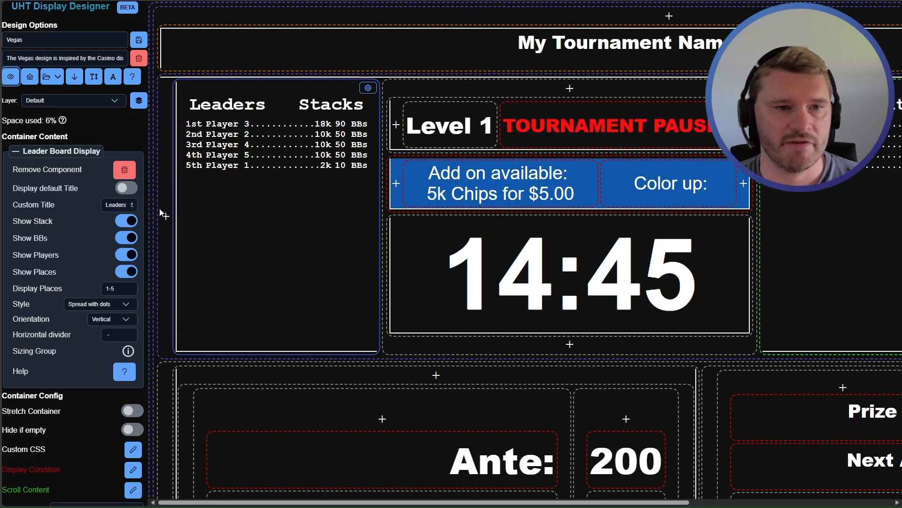
# Clear the leader board's custom title and turn its default title back on.
pyautogui.tripleClick(130, 208)
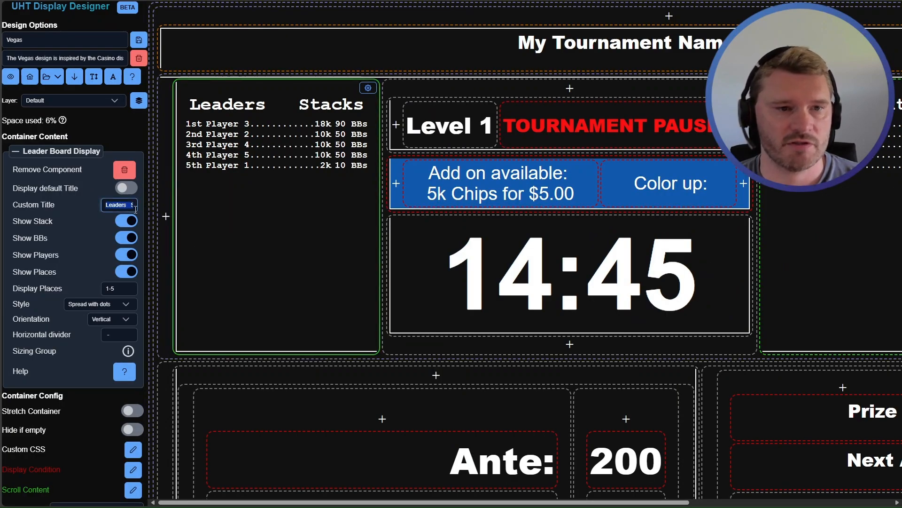
pyautogui.press('BackSpace')
pyautogui.click(126, 188)
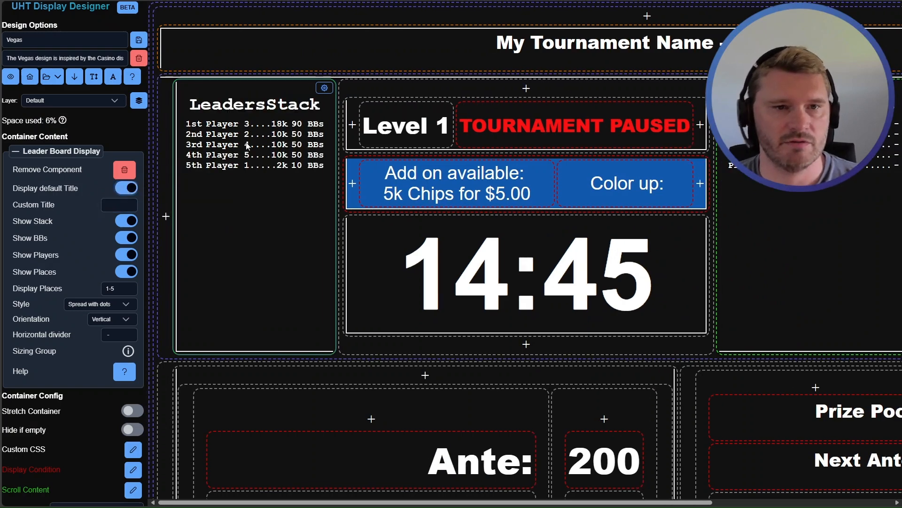
# Set the override width of the leader board's container to 30%.
pyautogui.scroll(-6, 80, 248)
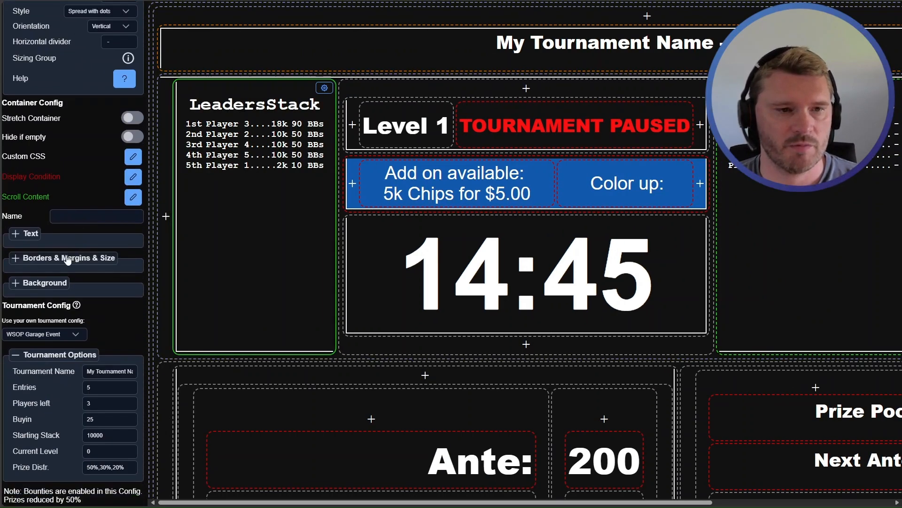
pyautogui.click(82, 260)
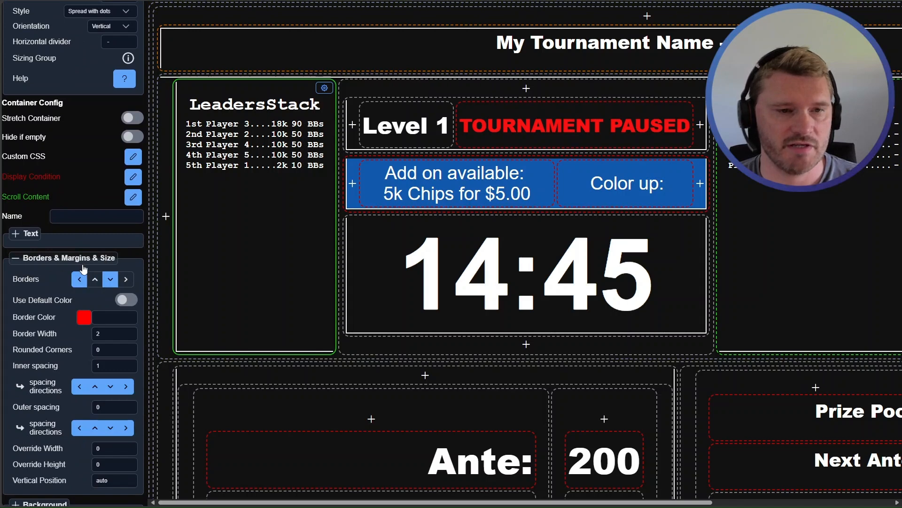
pyautogui.scroll(-4, 88, 297)
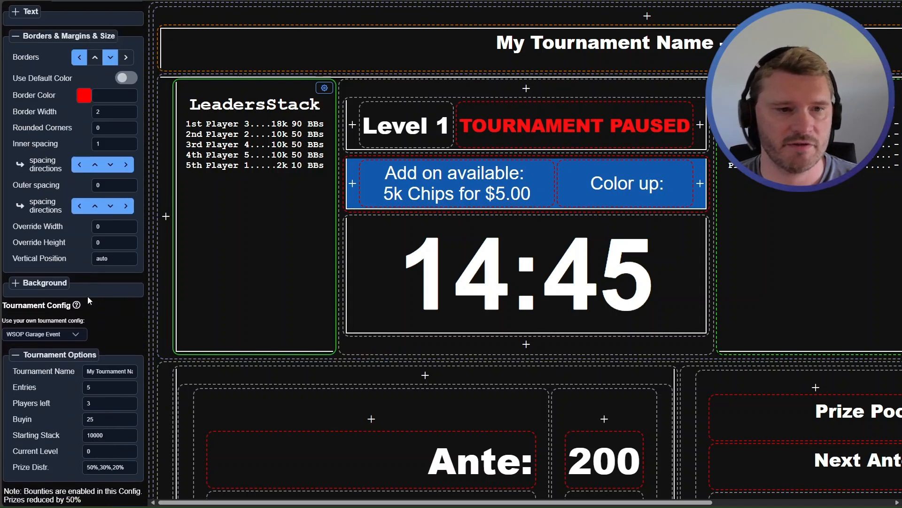
pyautogui.click(117, 272)
pyautogui.write('30')
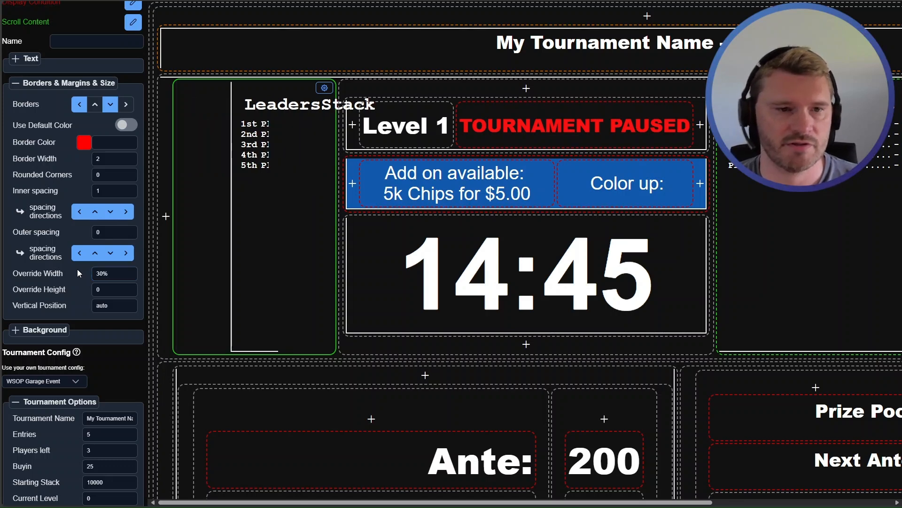
# Preview the resized leader board and leave the designer for the tournaments overview.
pyautogui.scroll(10, 12, 113)
pyautogui.click(11, 31)
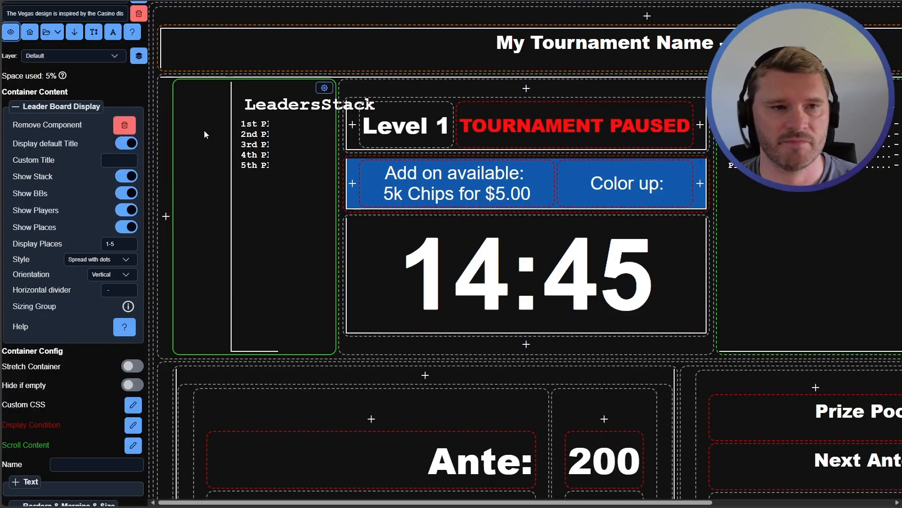
pyautogui.click(27, 36)
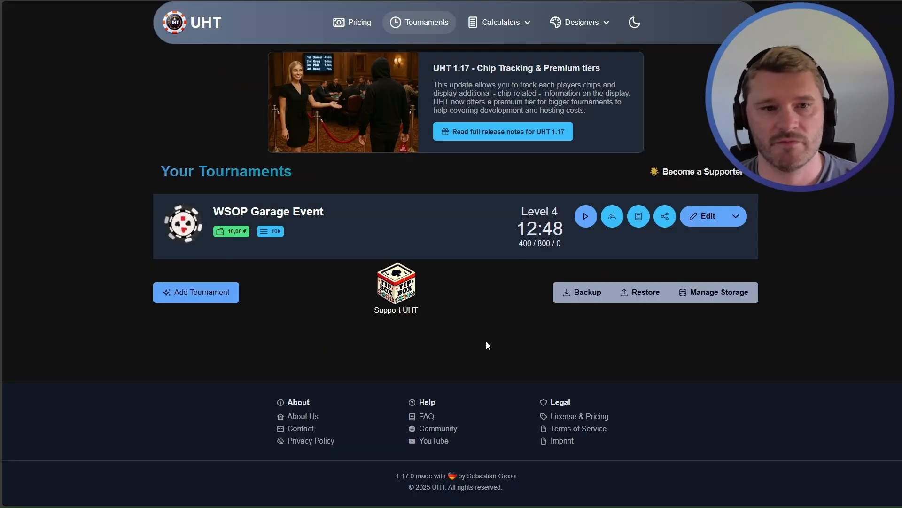